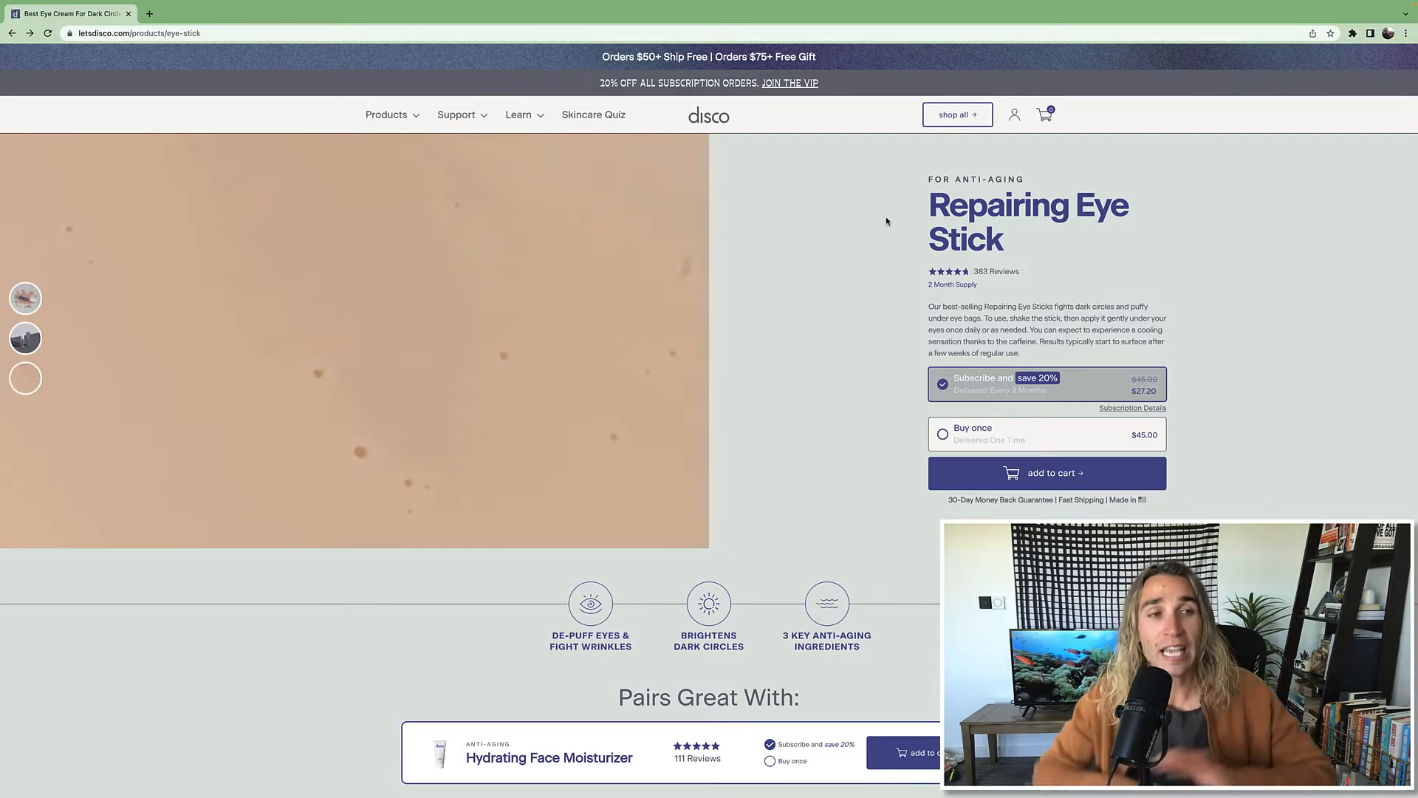
scroll(886, 222, down, 1)
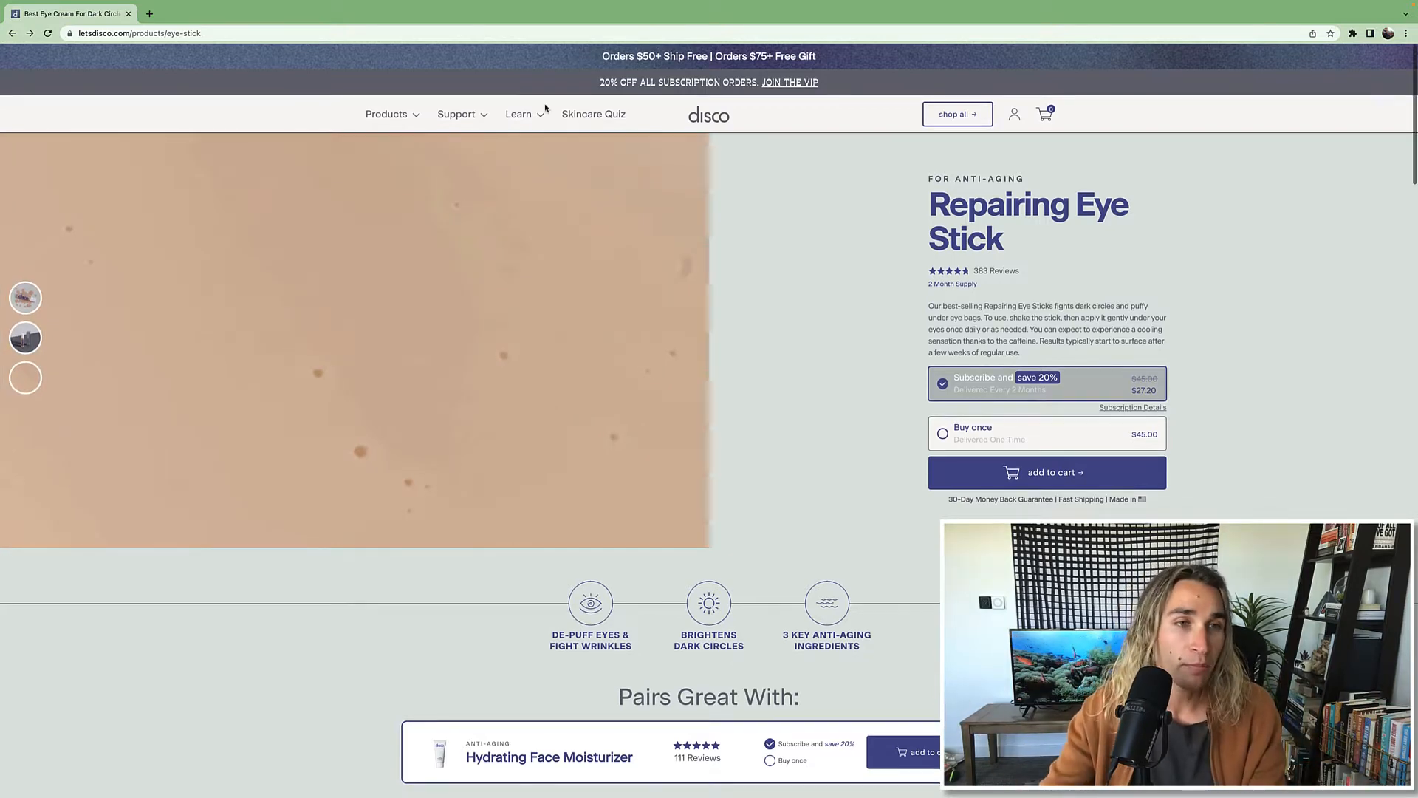
scroll(887, 222, up, 1)
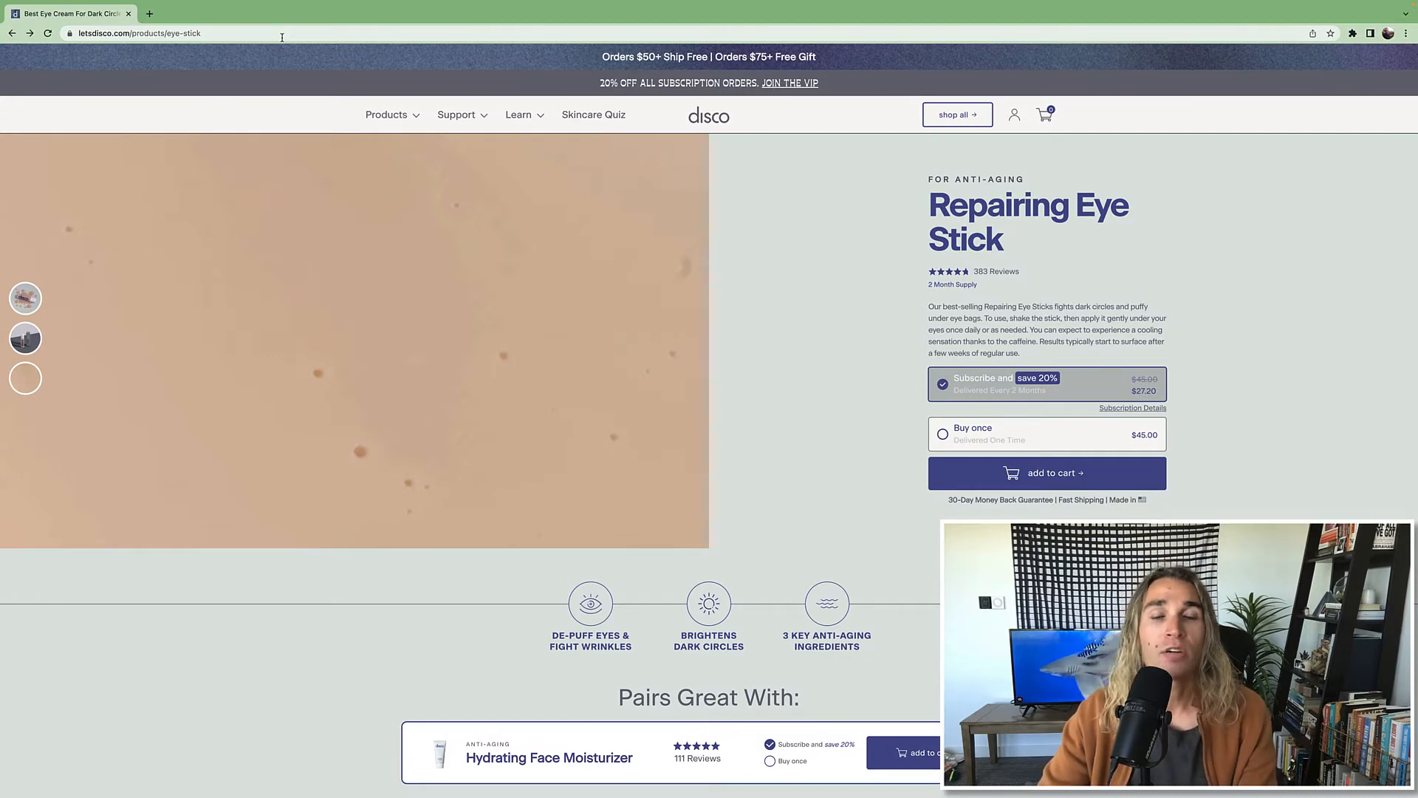
Edit the Repairing Eye Stick page address to end in .xml.
click(250, 34)
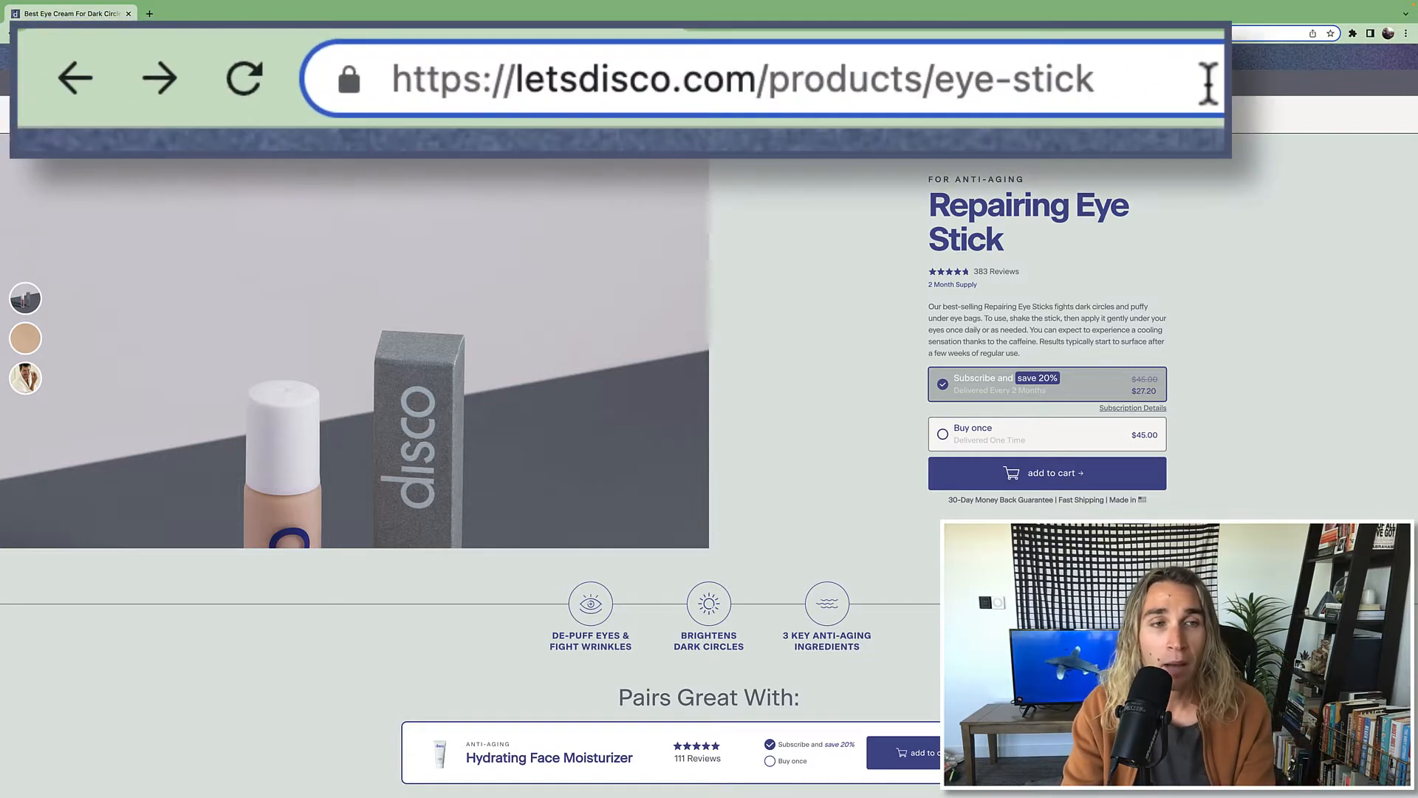
text(.xml)
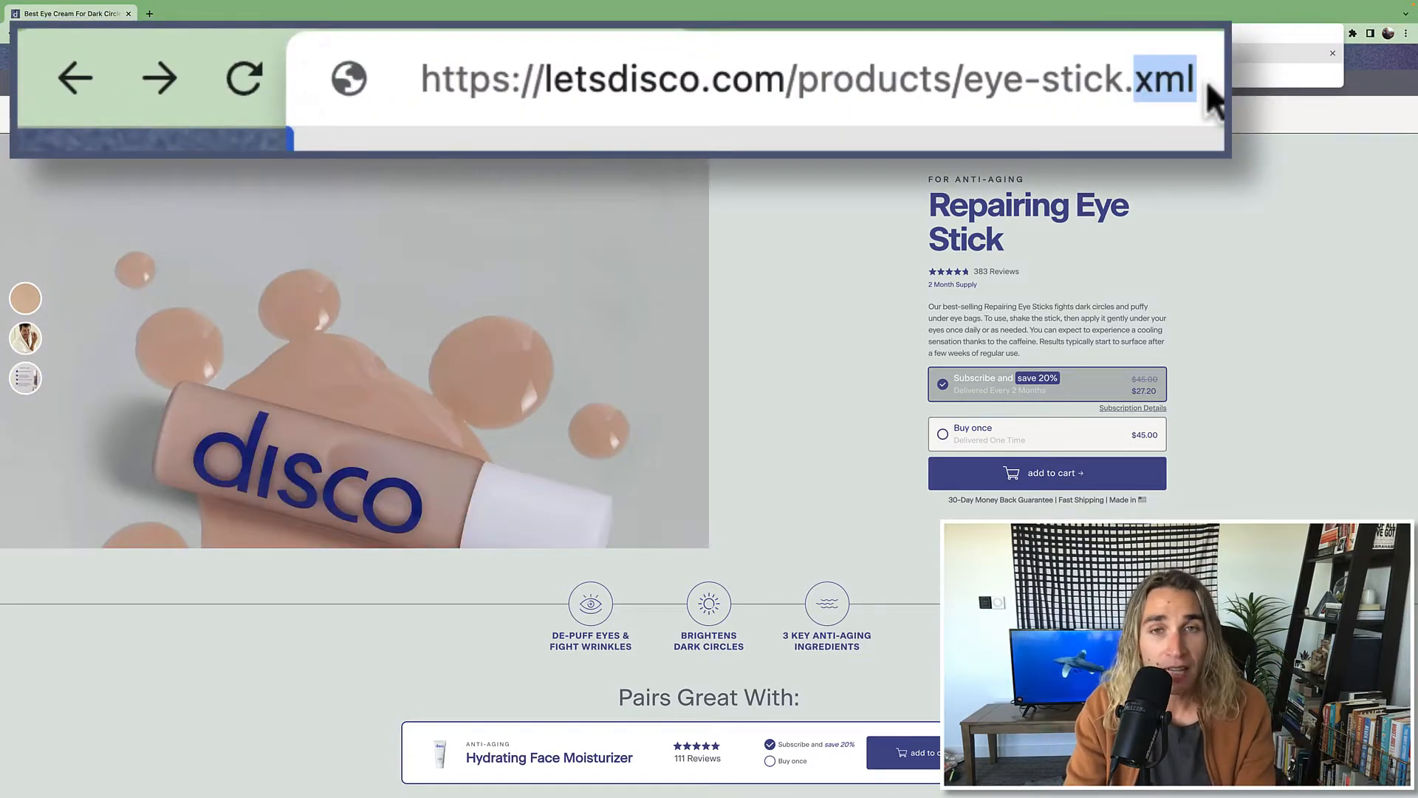
key(Return)
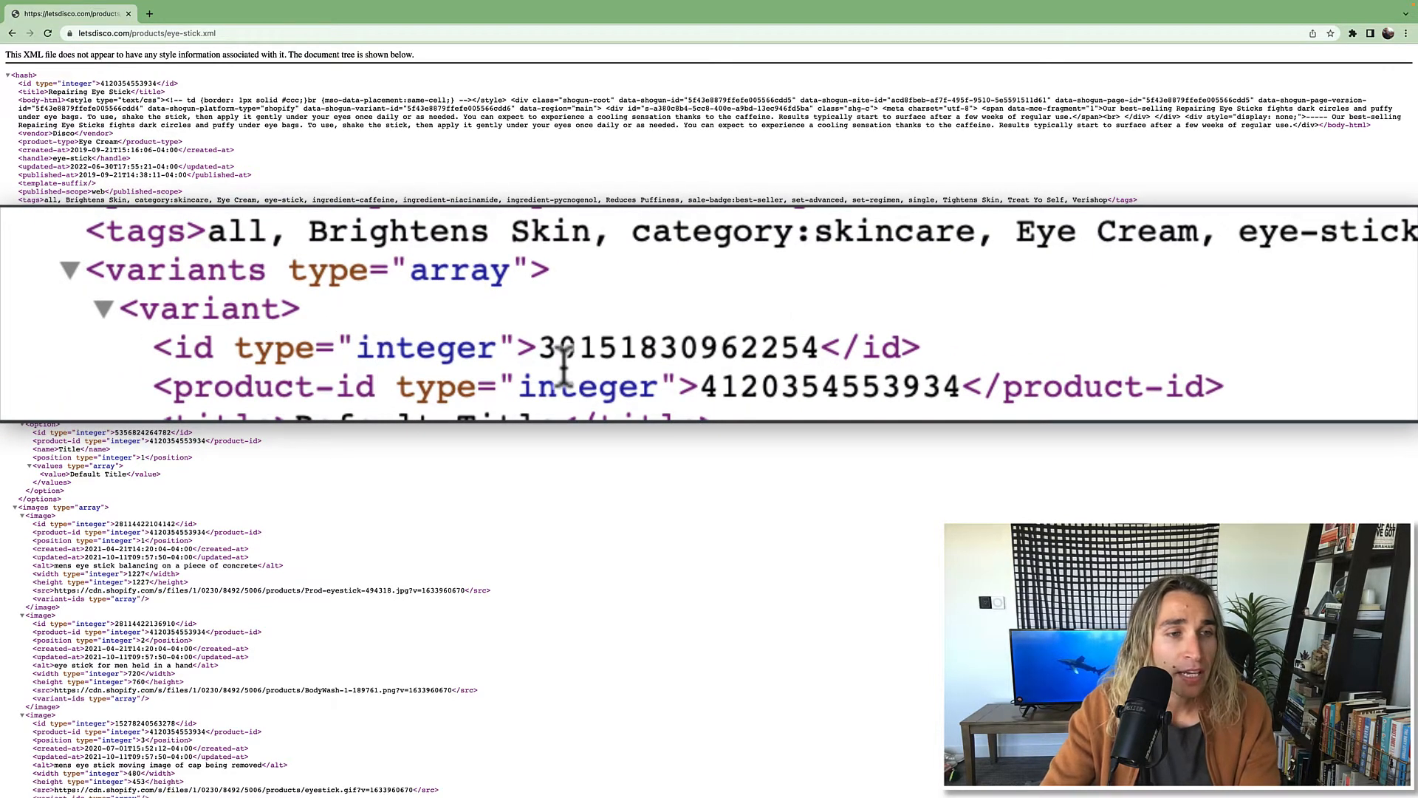
mouse_move(539, 347)
mouse_down()
mouse_move(875, 353)
mouse_move(822, 348)
mouse_up()
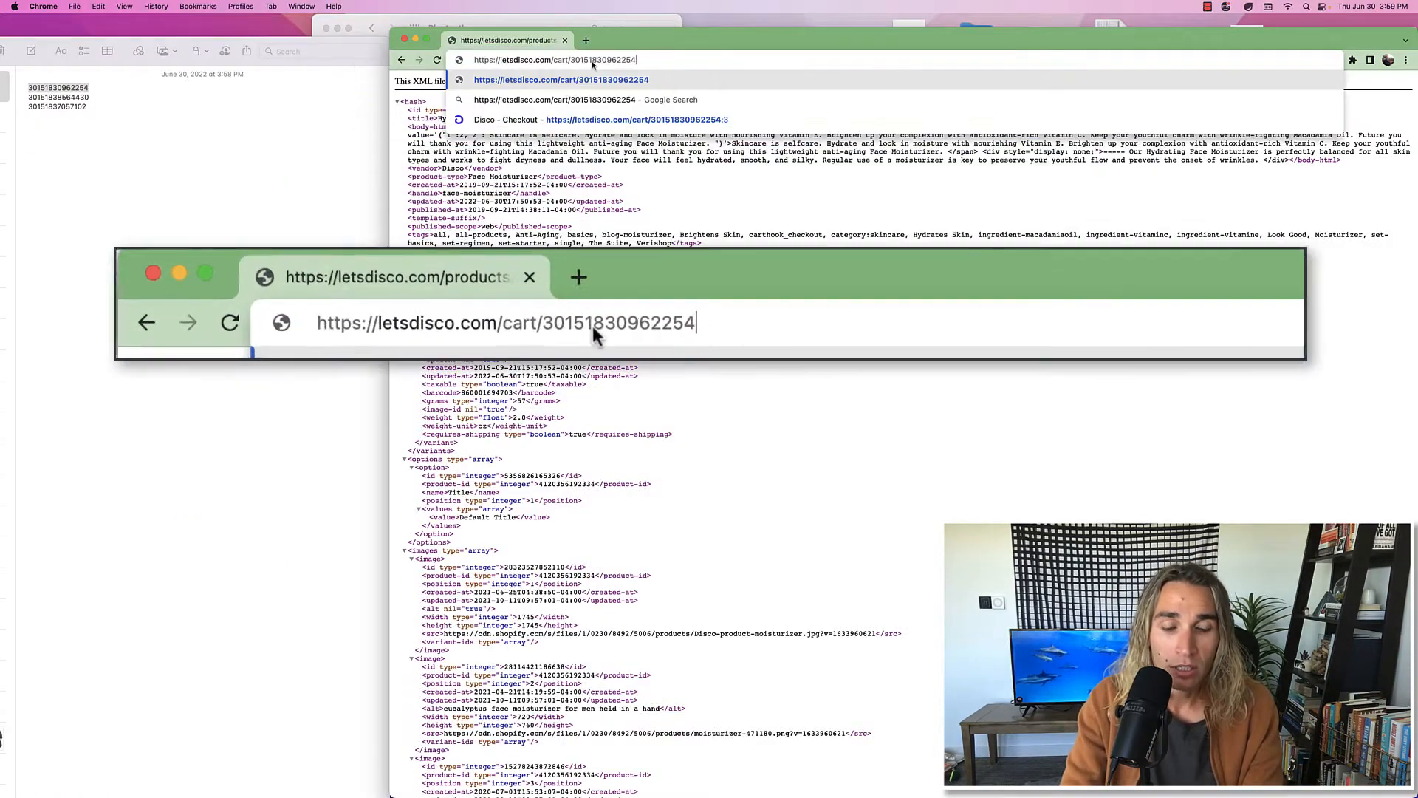
text(:)
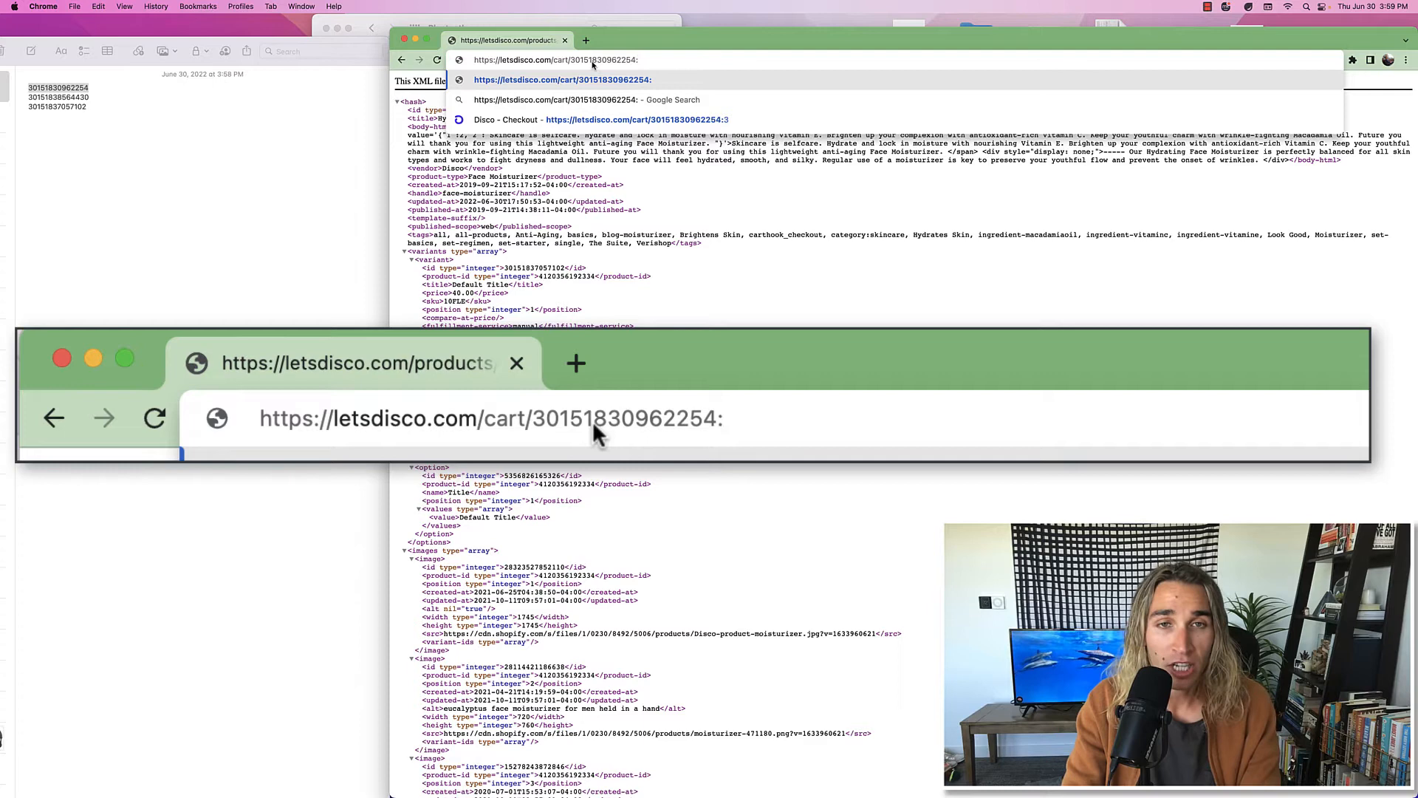
text(3)
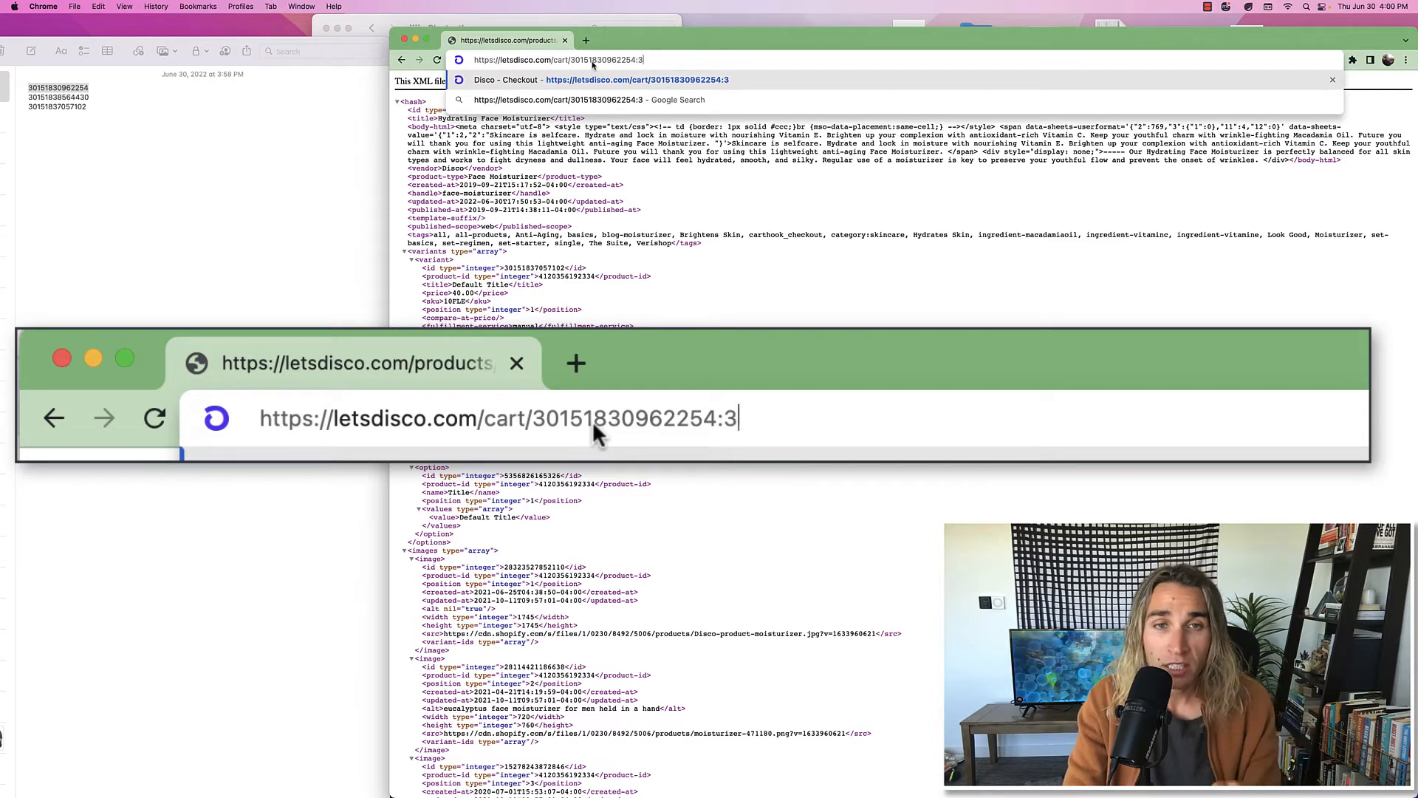
key(Return)
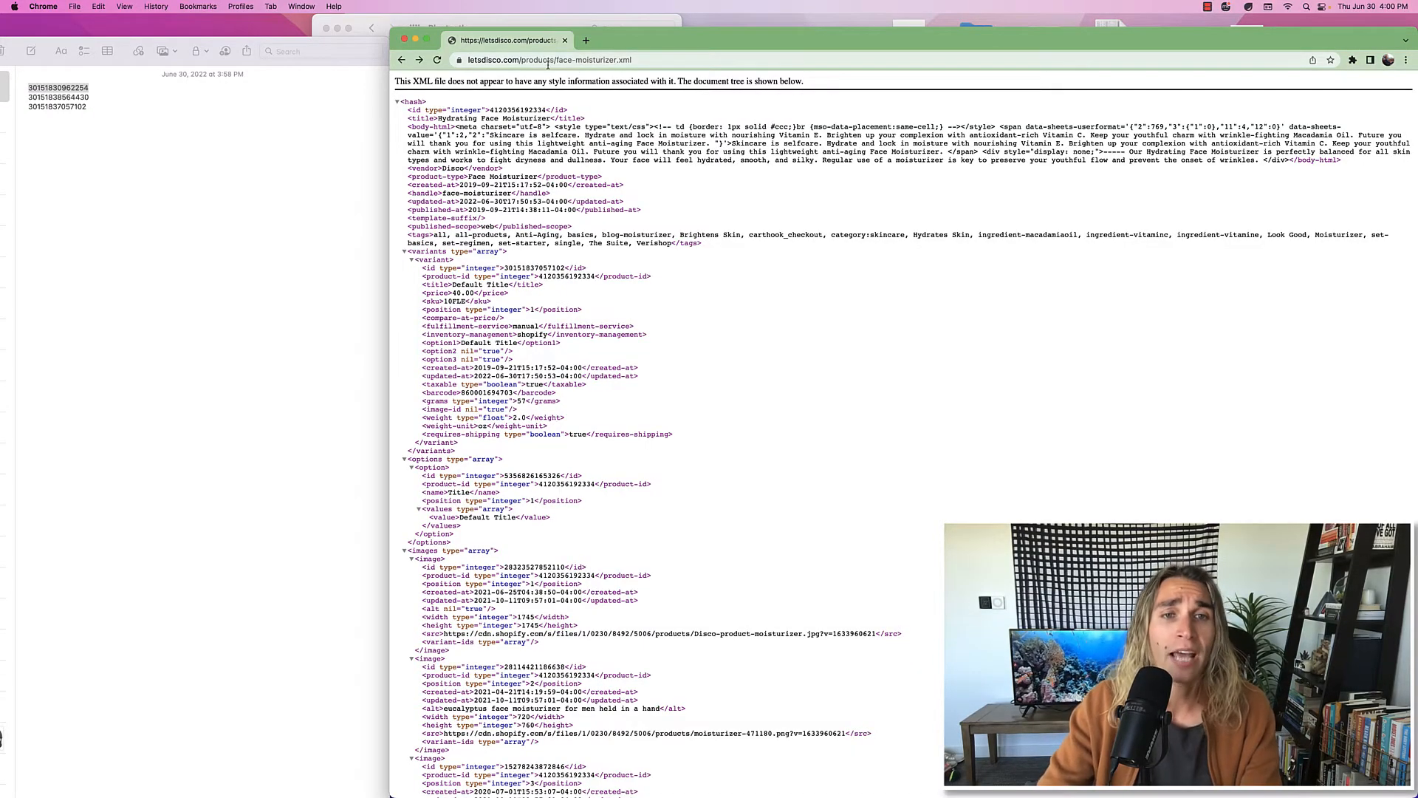
drag(522, 60, 583, 60)
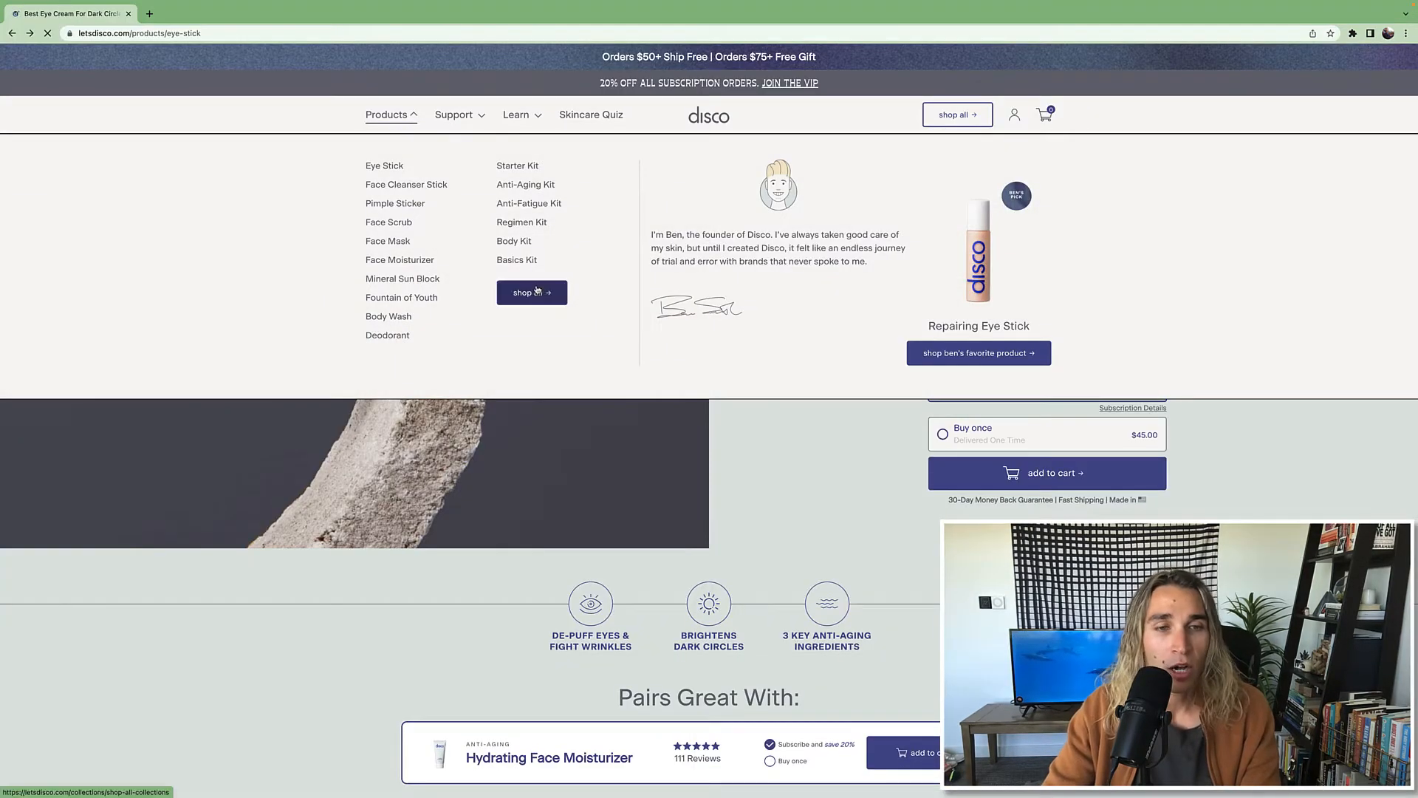
click(406, 189)
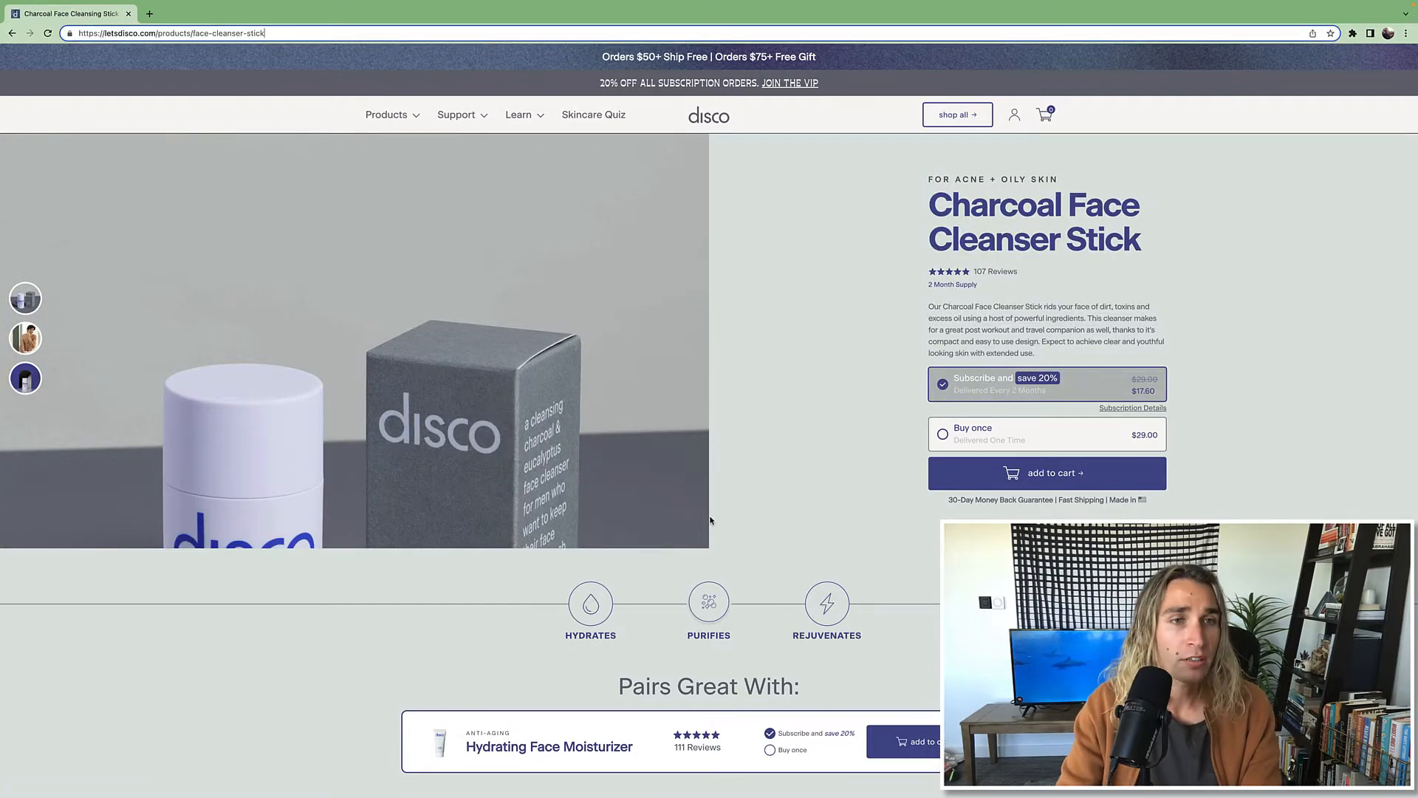
text(.xml)
key(Return)
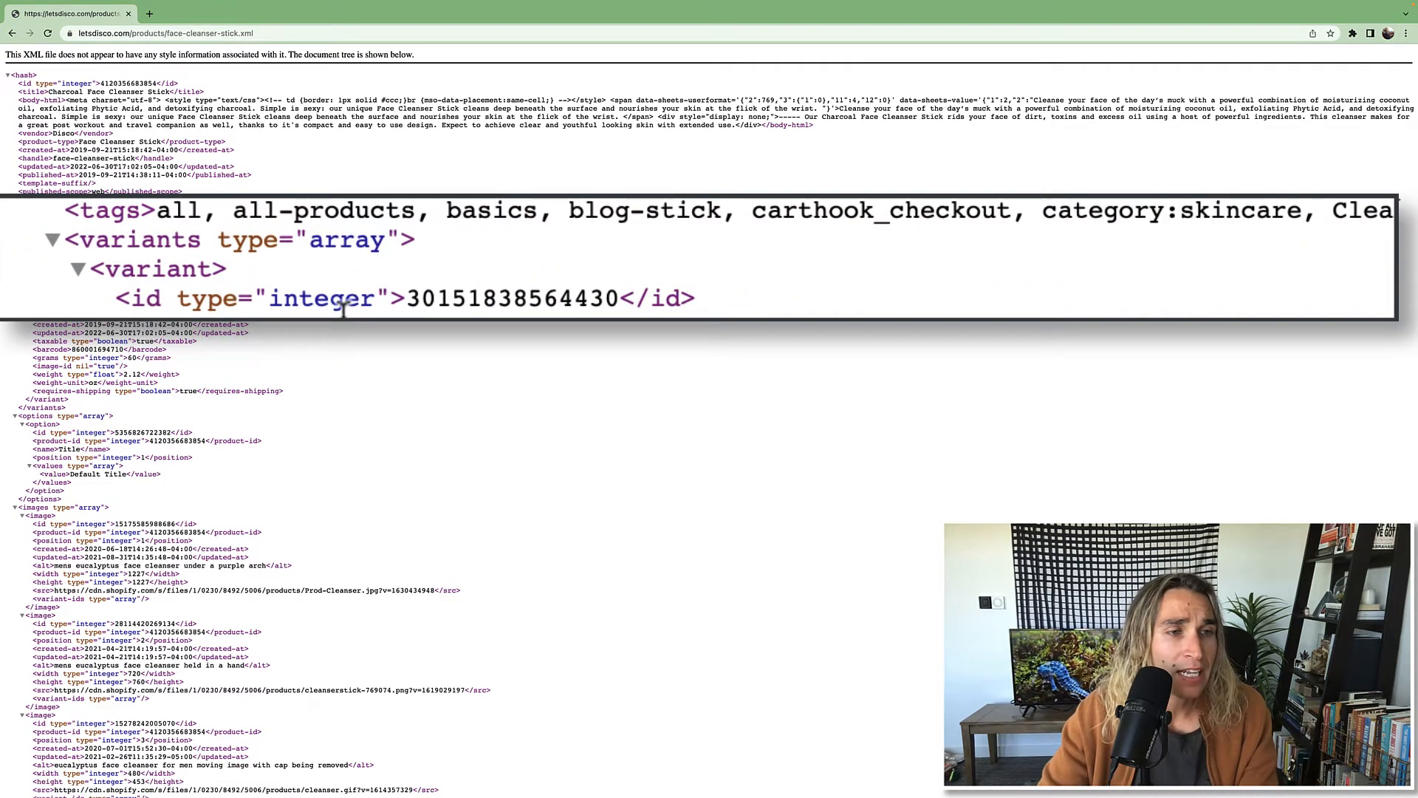
double_click(411, 300)
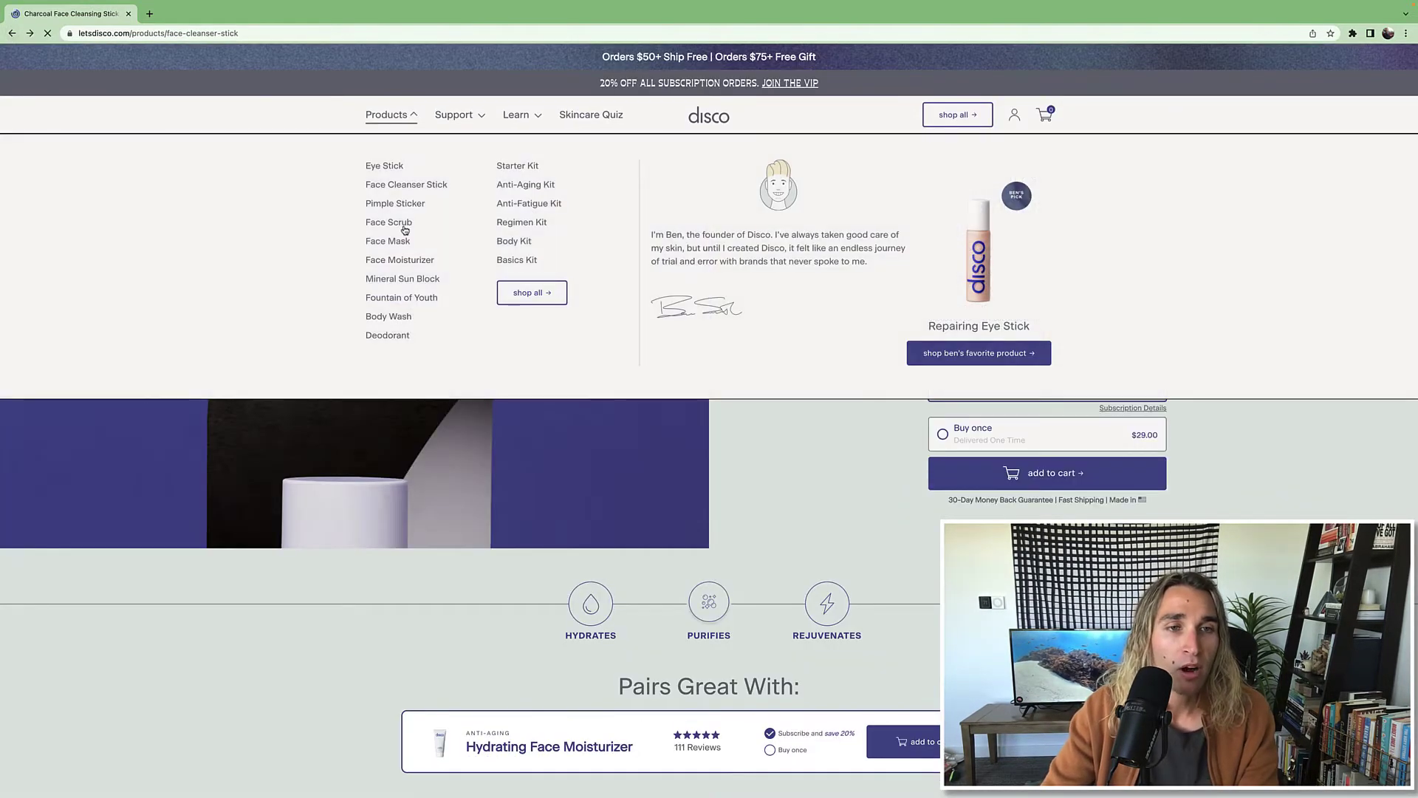
mouse_move(387, 113)
click(403, 228)
click(279, 33)
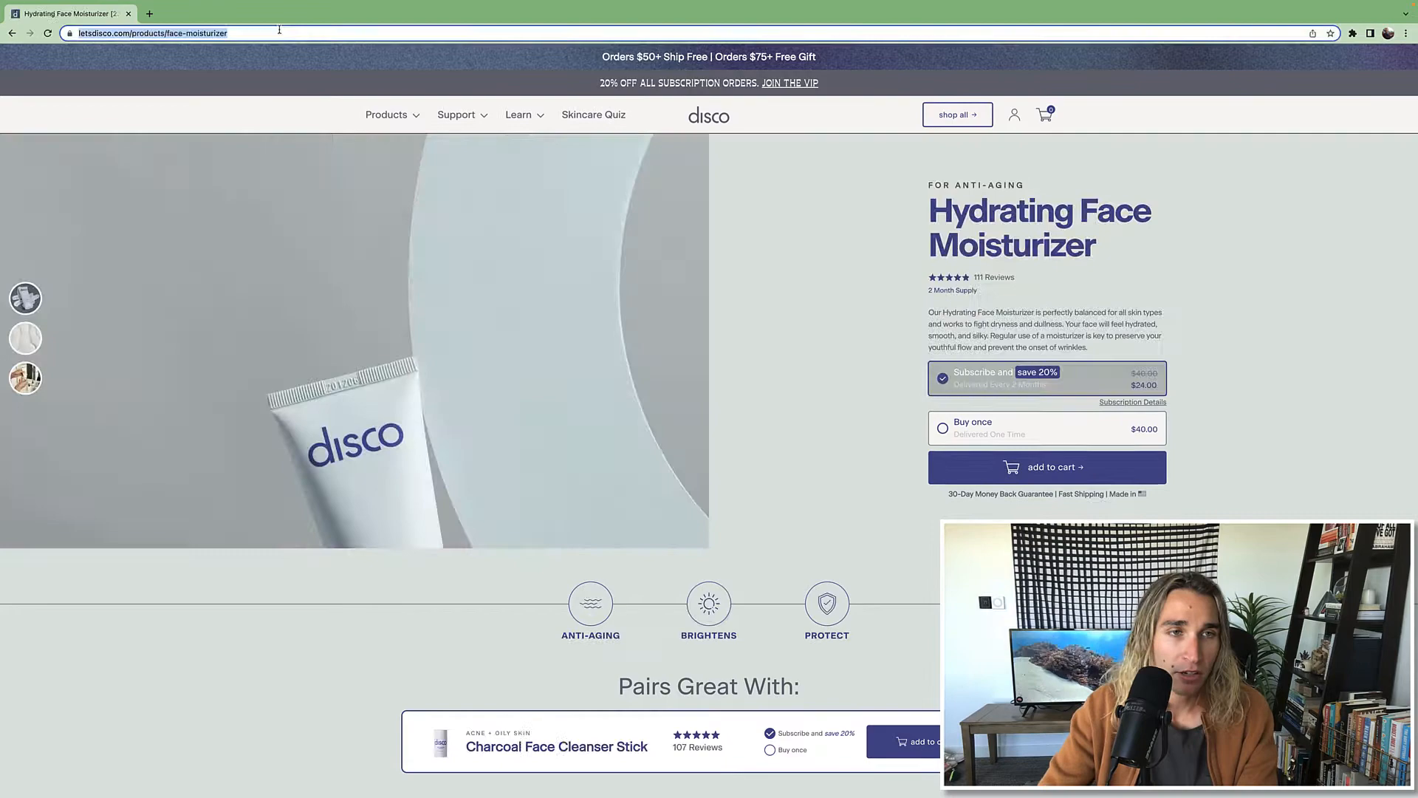
text(.xml)
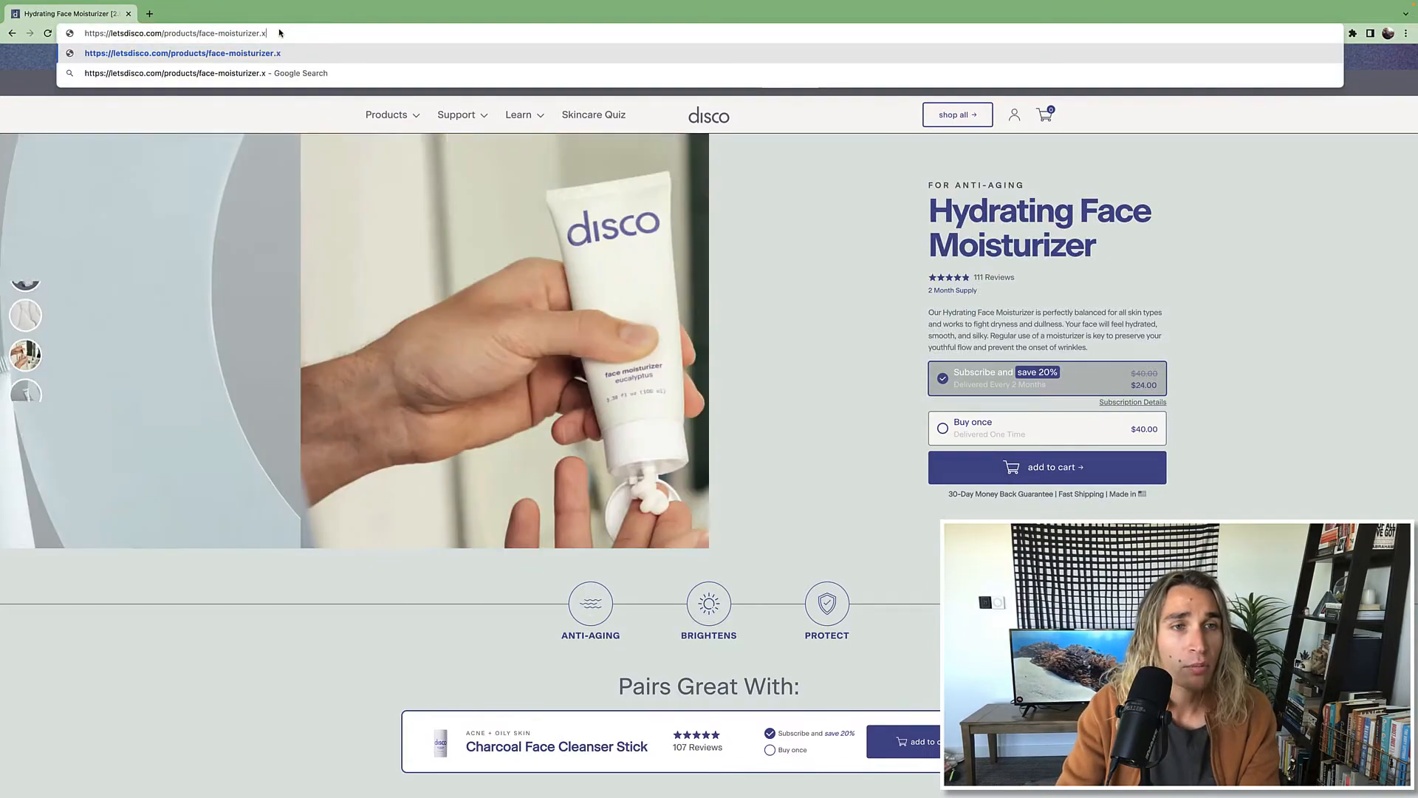
key(Return)
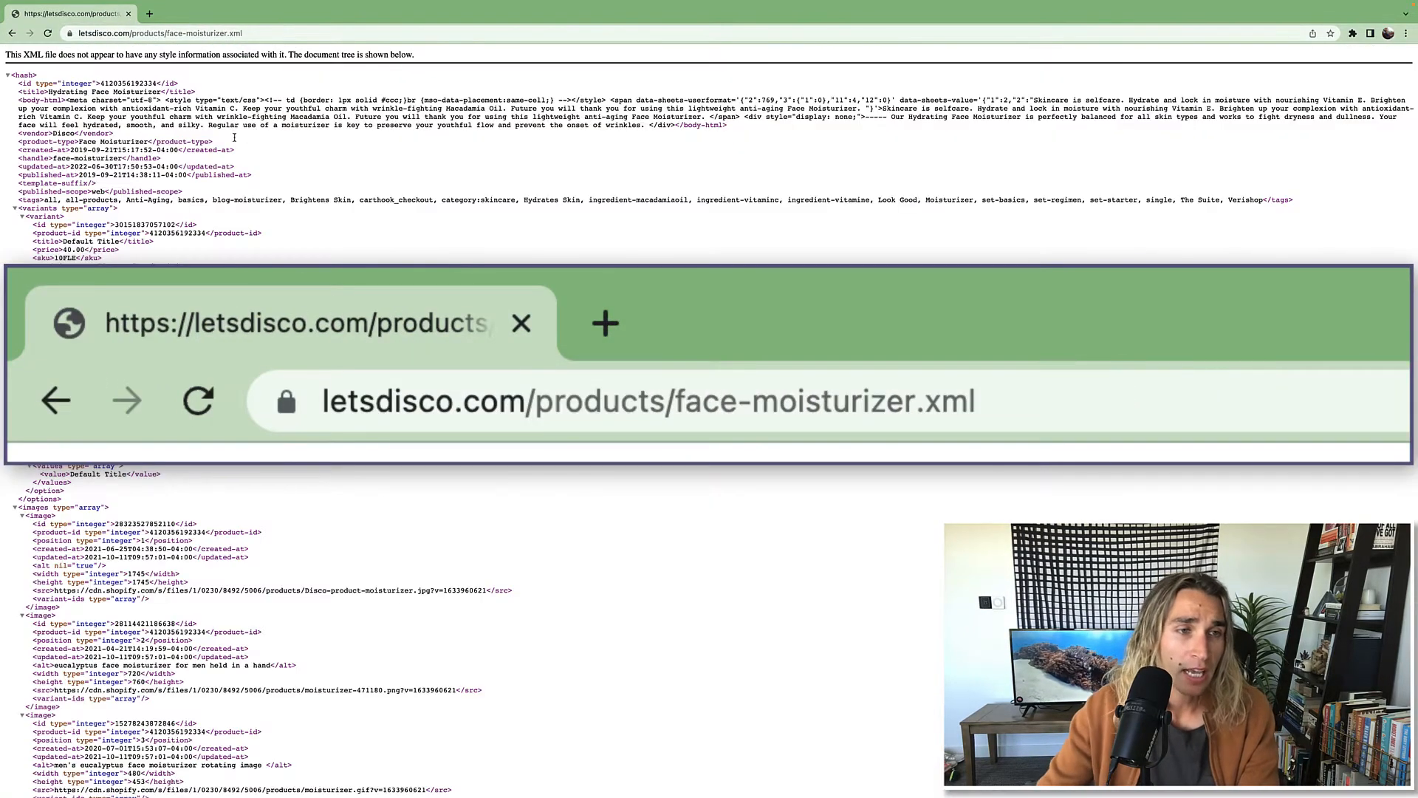
double_click(168, 226)
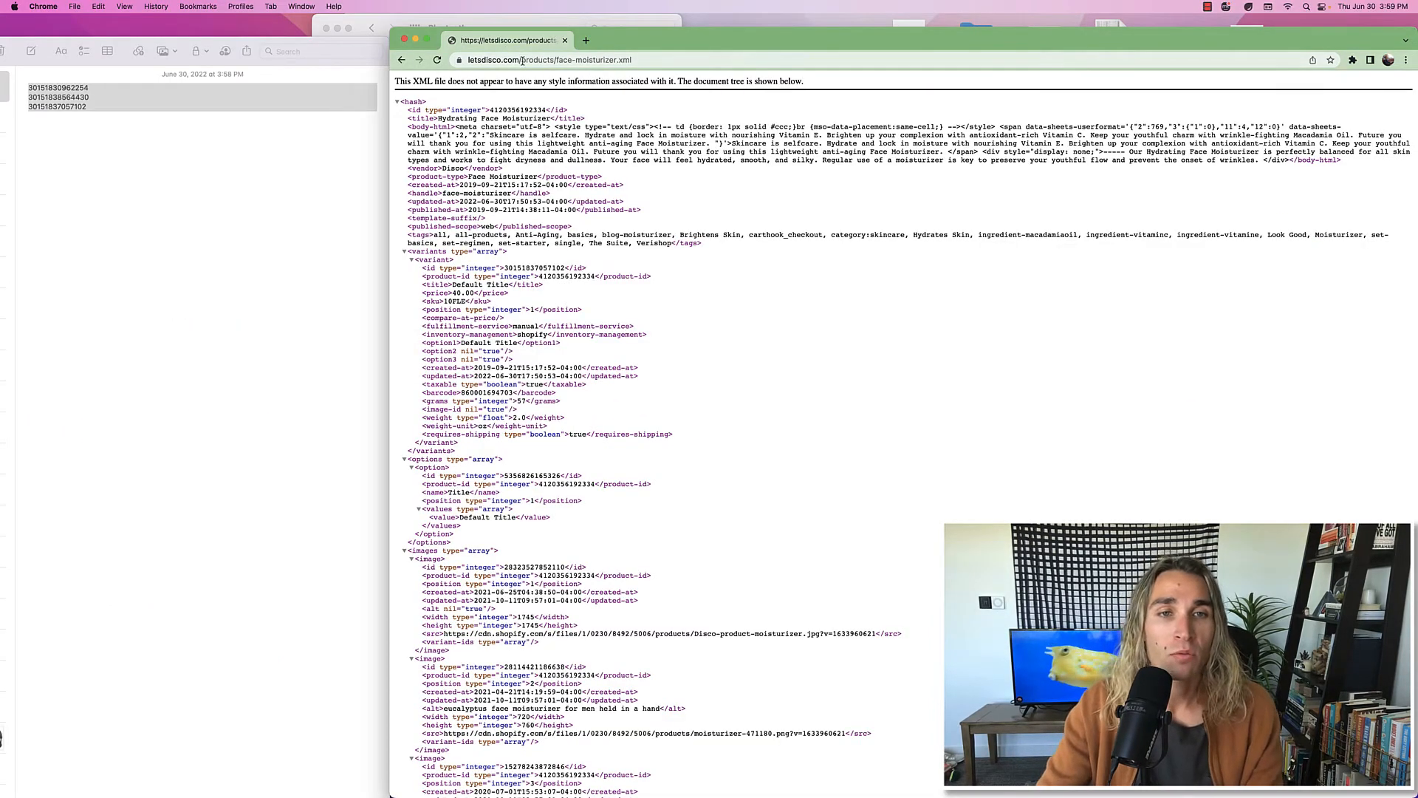
Replace the product path with cart/ and add the first variant id from Notes at quantity 3.
drag(522, 60, 669, 65)
text(co.com/cart/)
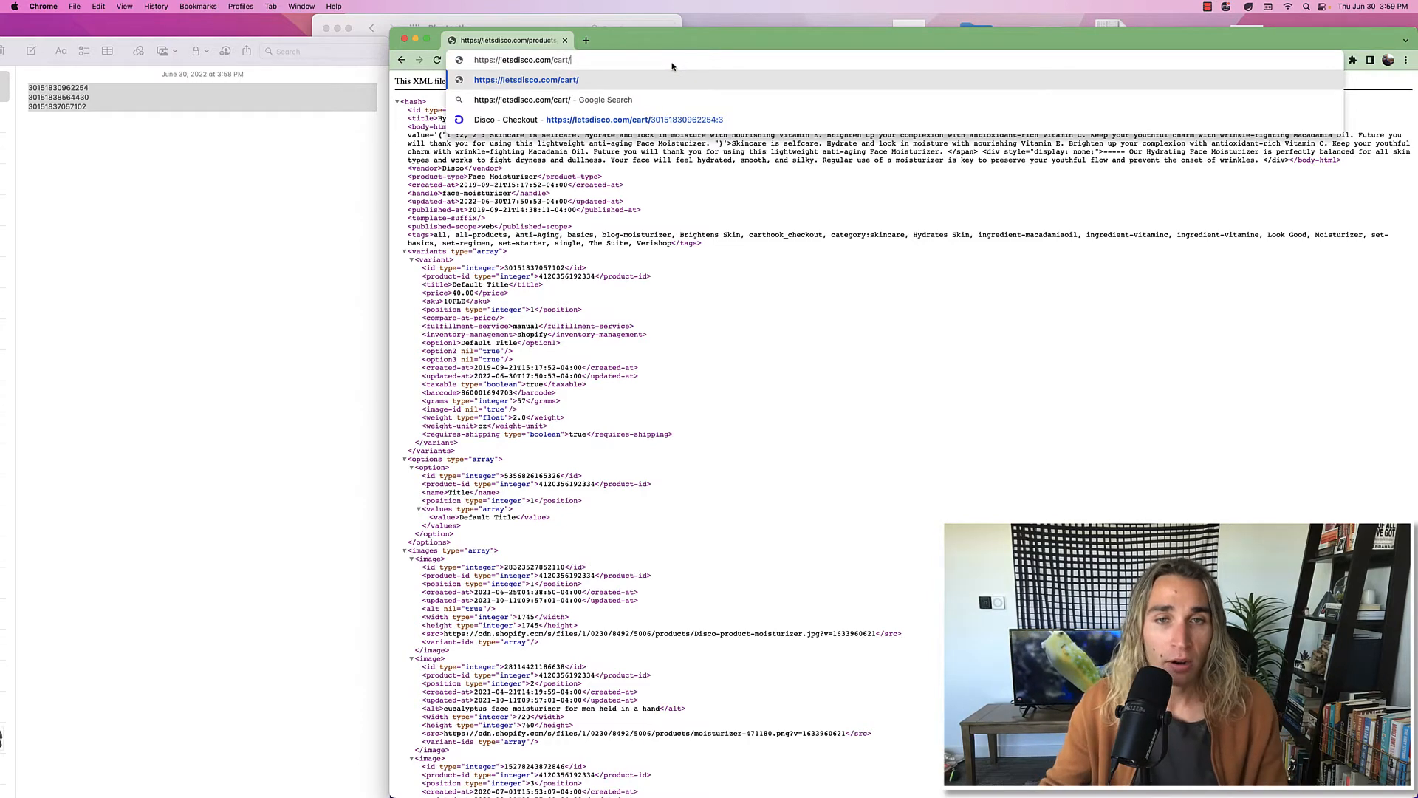
click(211, 87)
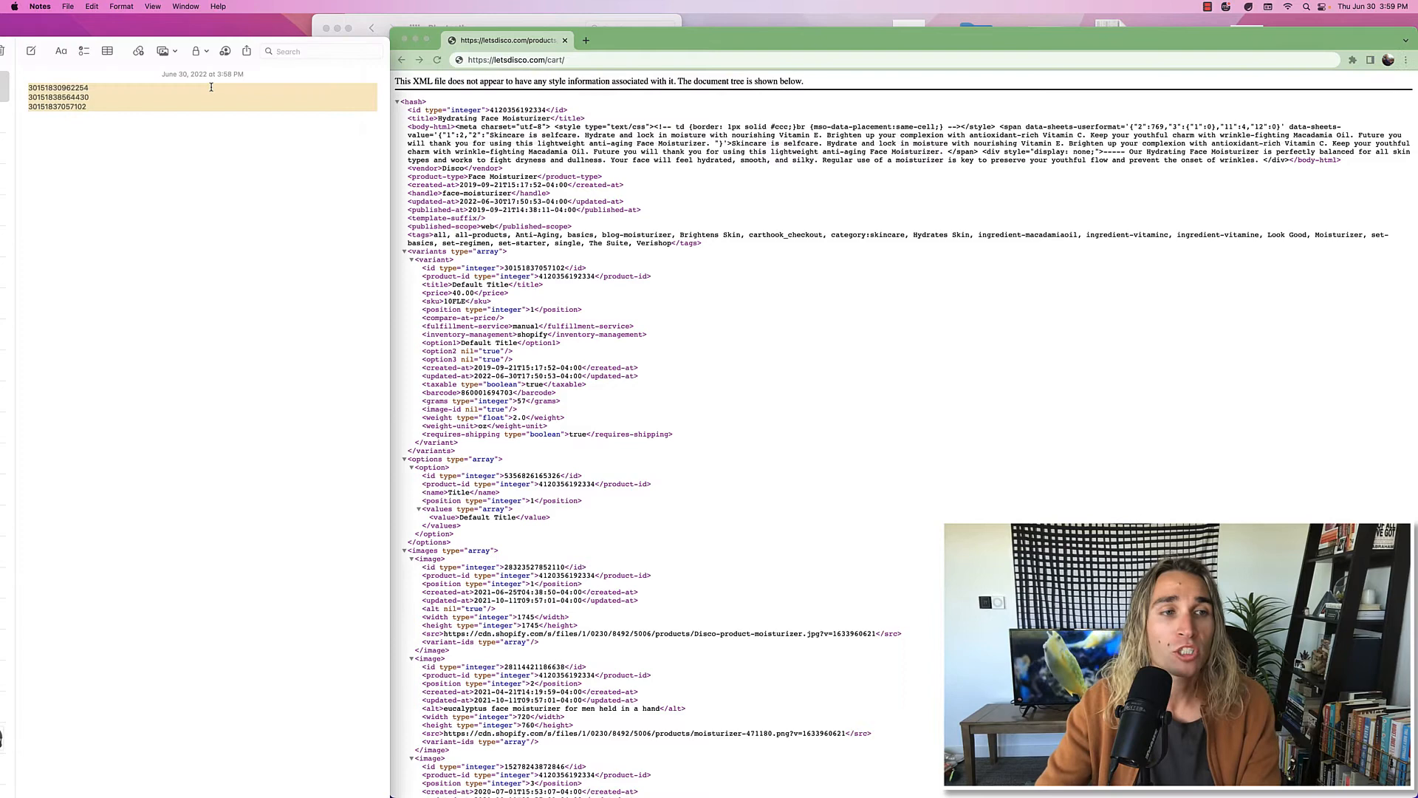
drag(192, 87, 50, 86)
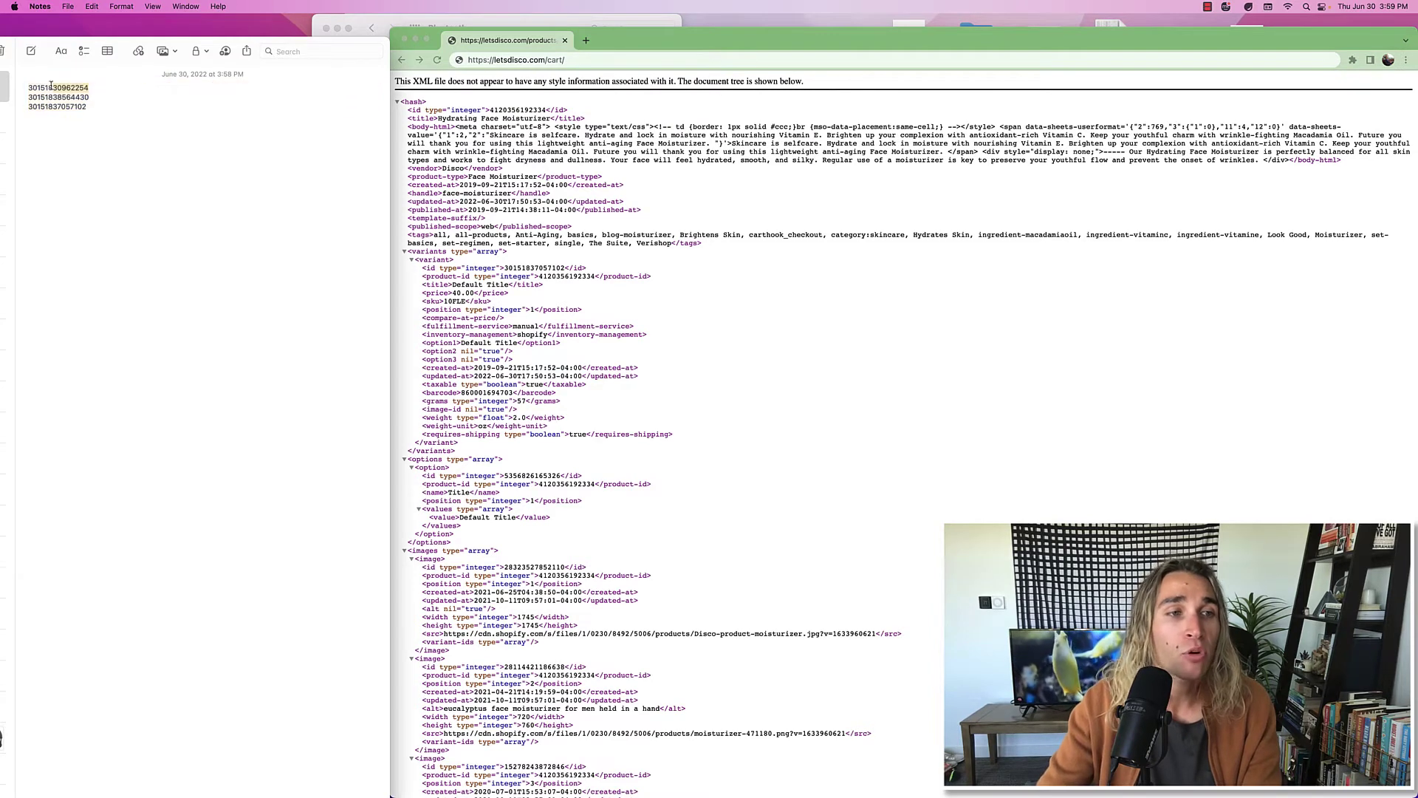
click(653, 64)
text(cart/30151830962254:3)
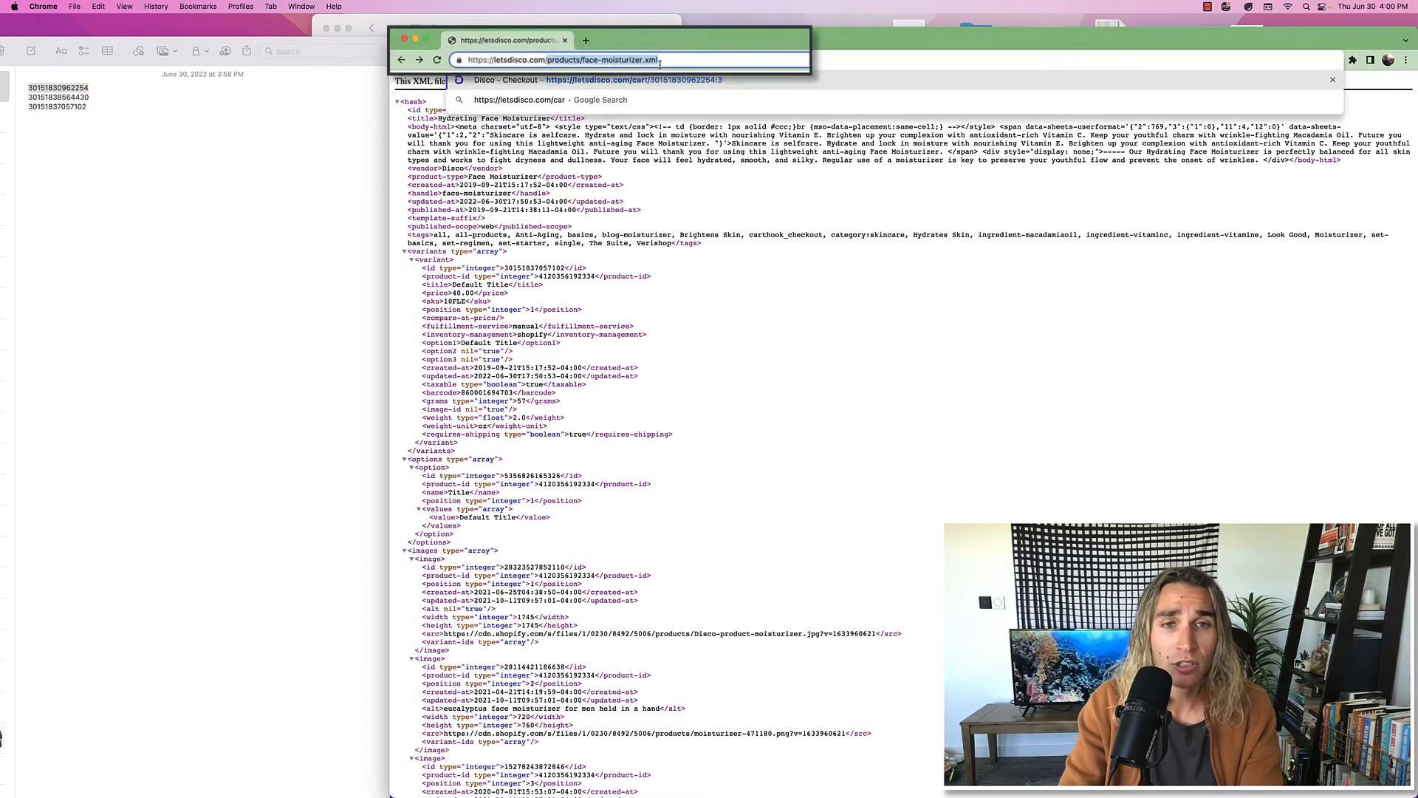
key(Right)
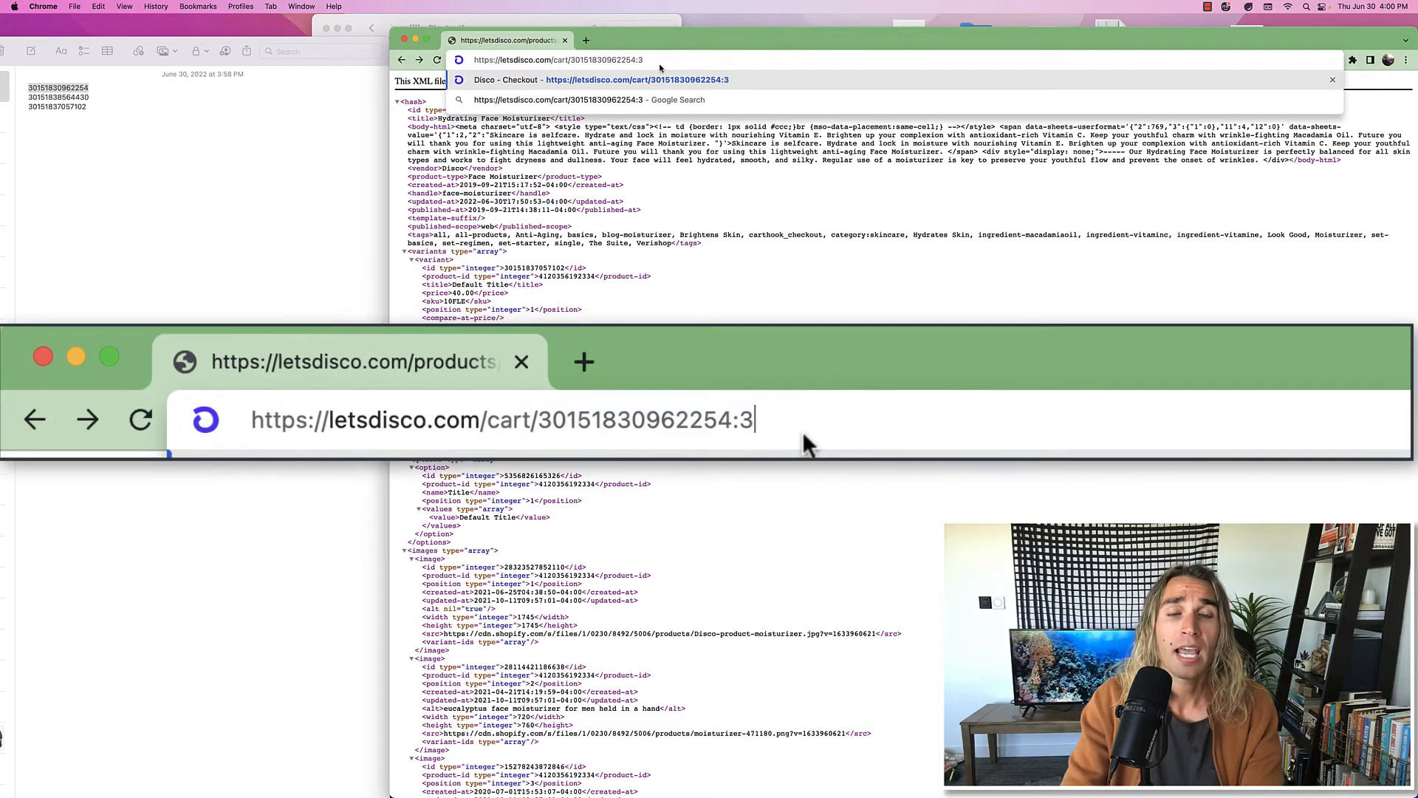
text(,)
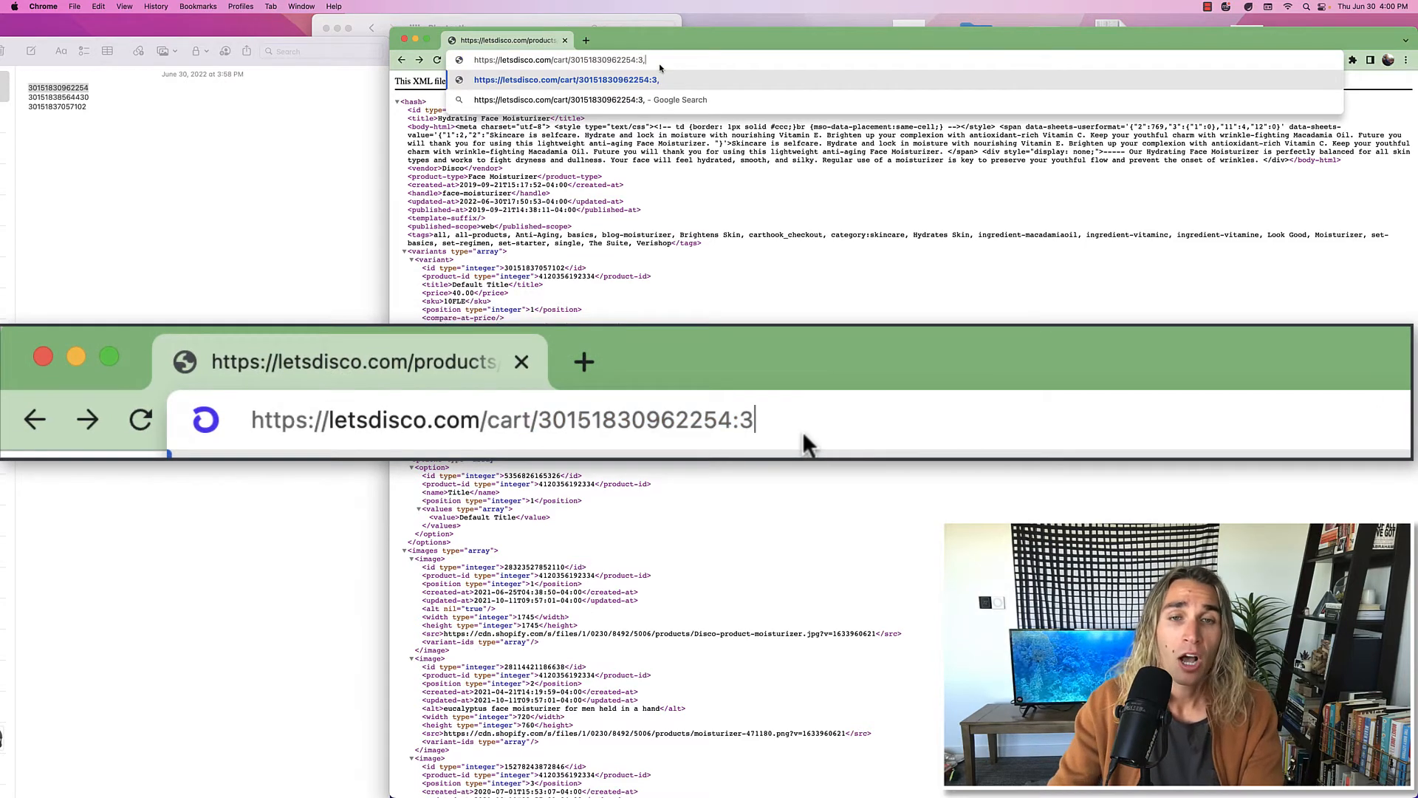
click(88, 97)
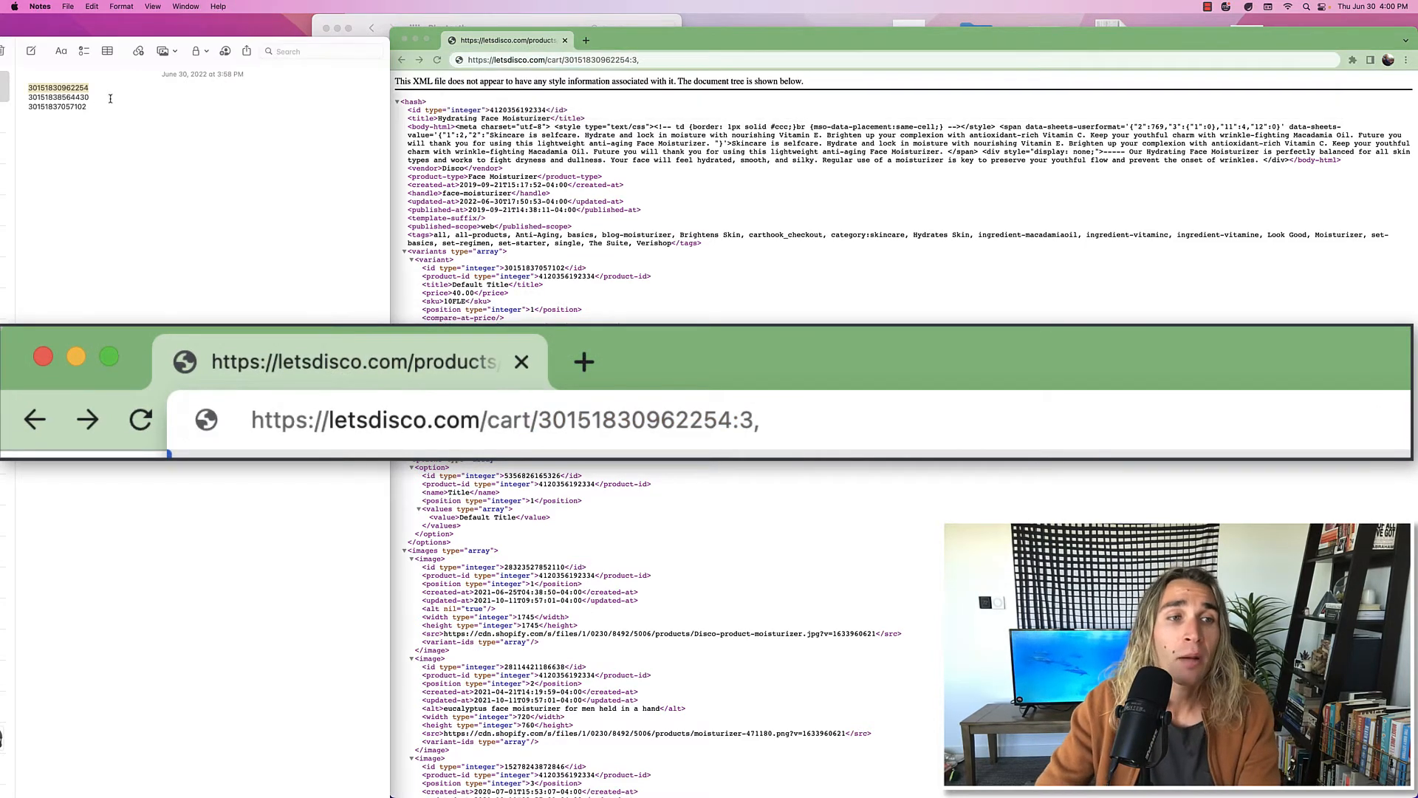
click(655, 62)
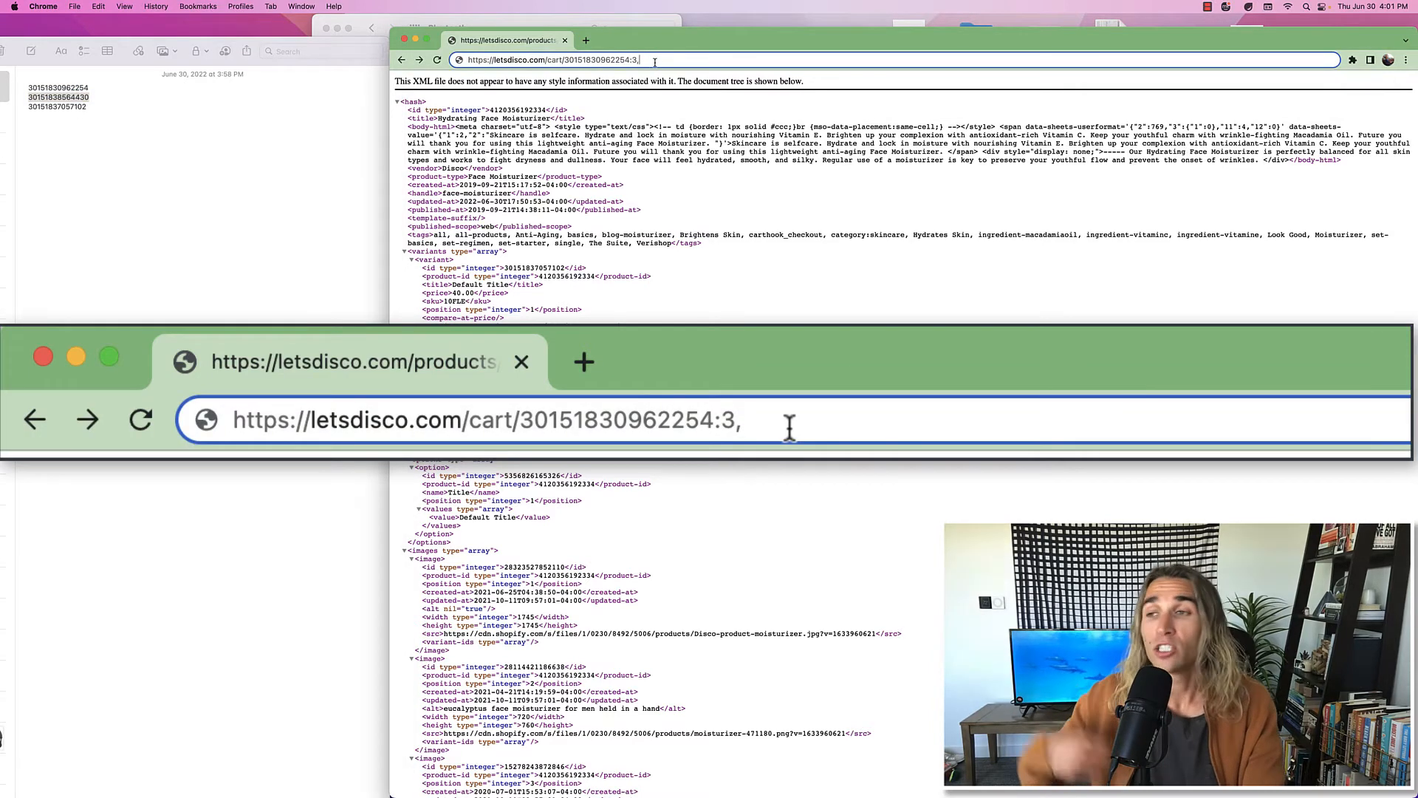
key(super+v)
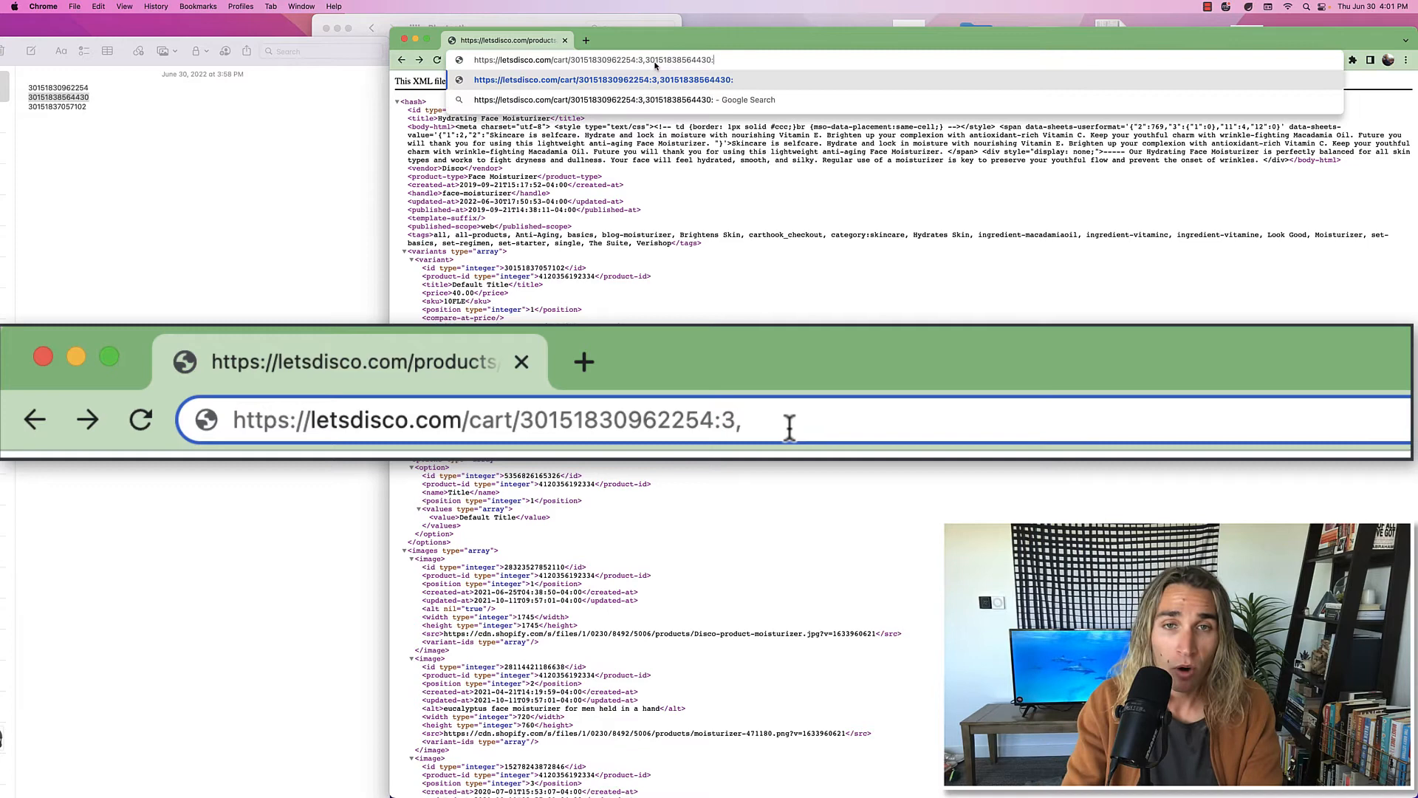
text(3)
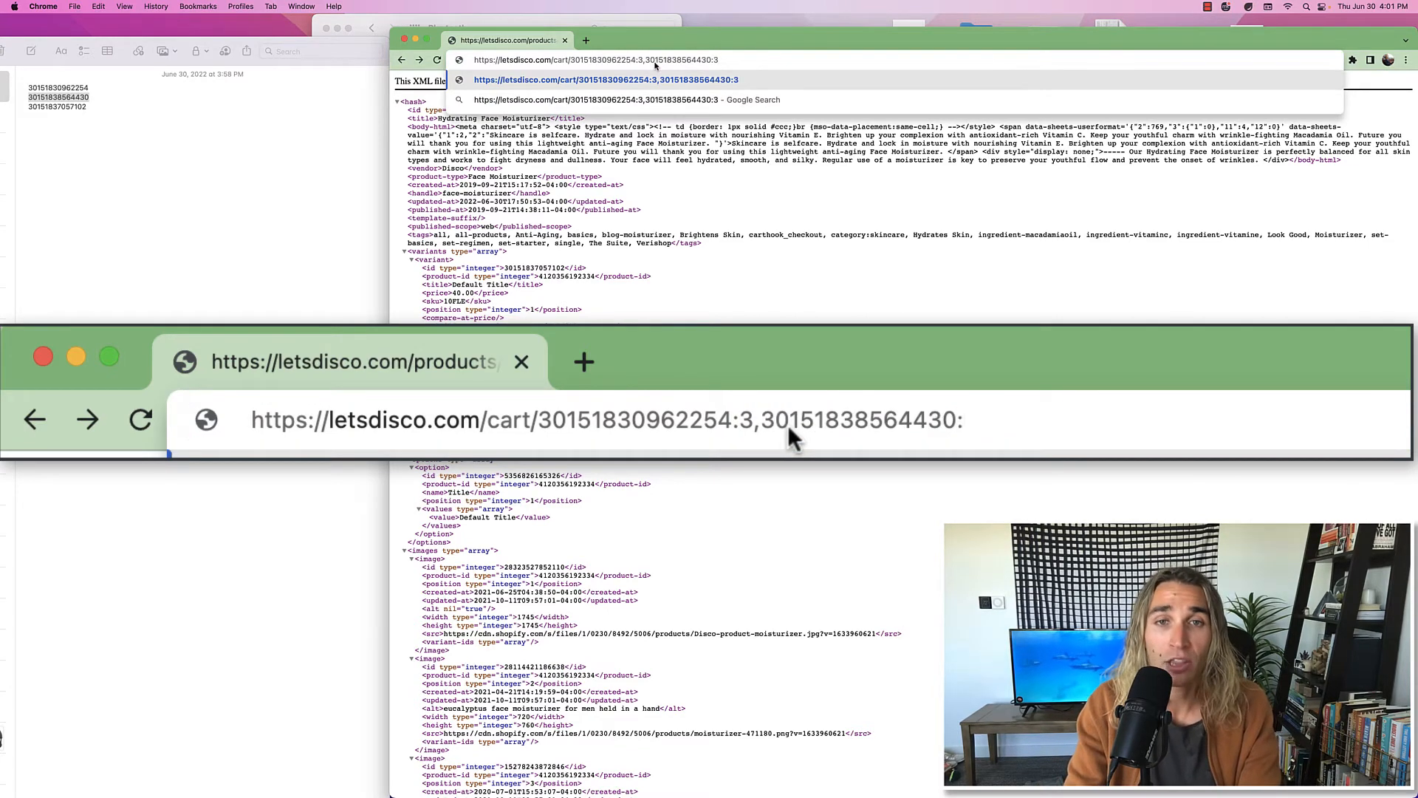
text(,)
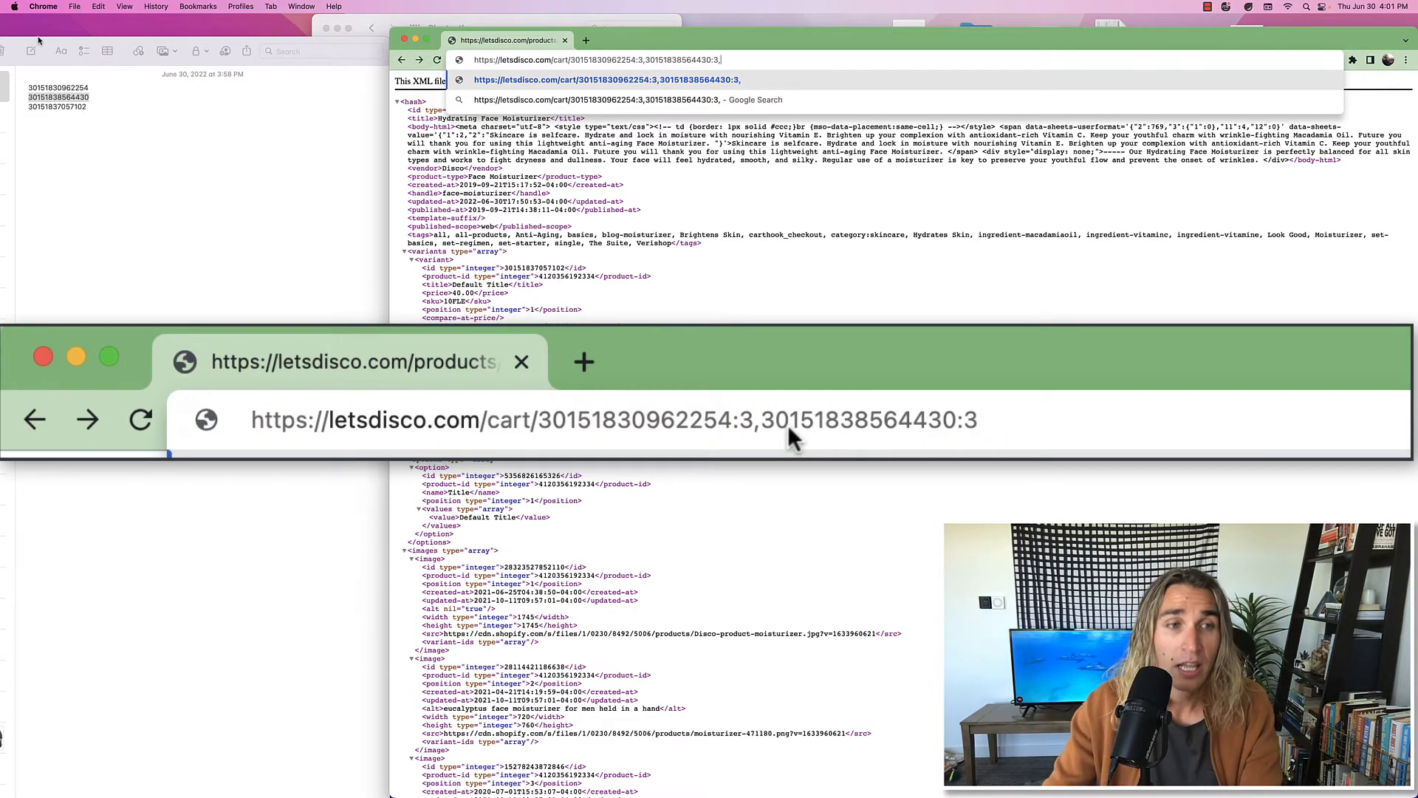
triple_click(44, 107)
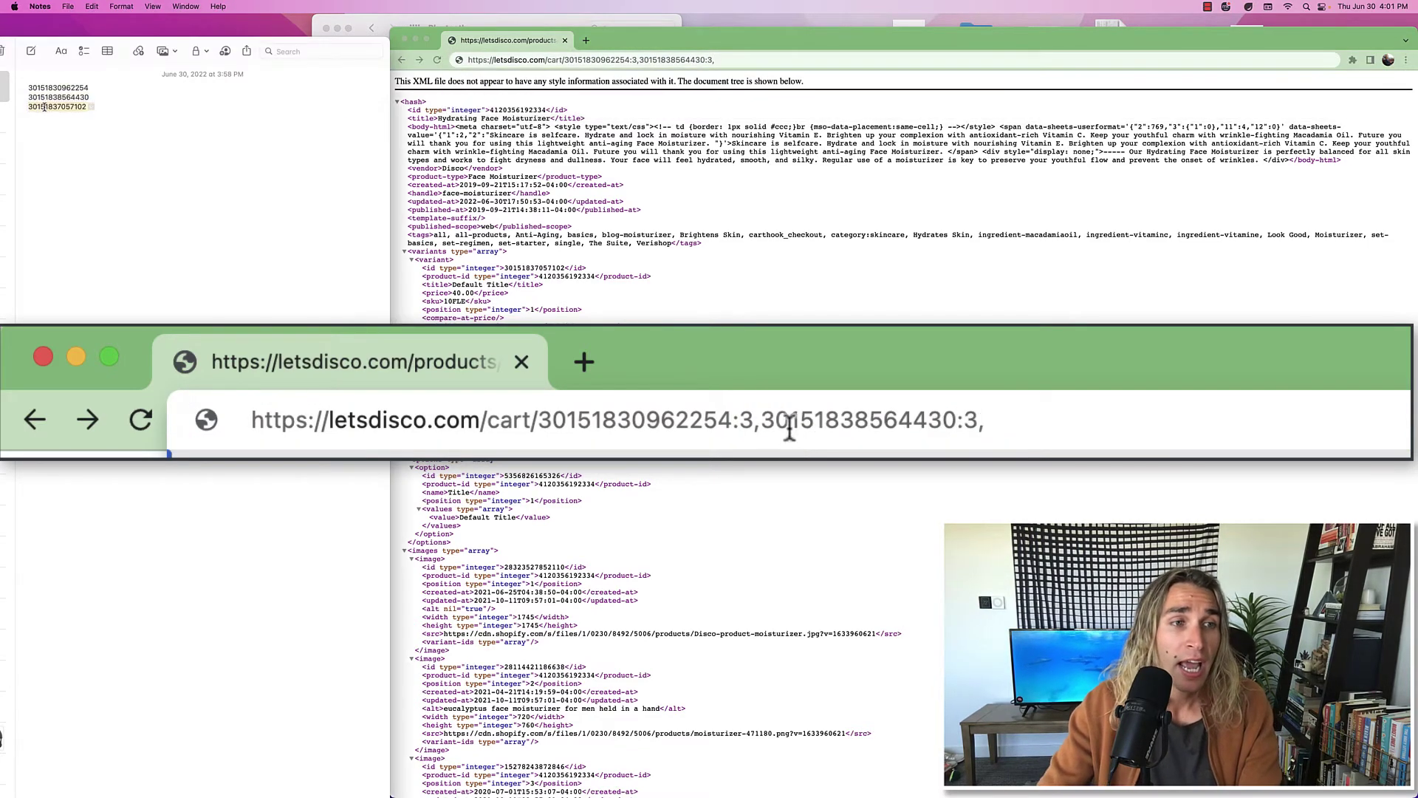
key(super+c)
click(753, 62)
key(super+v)
text(:)
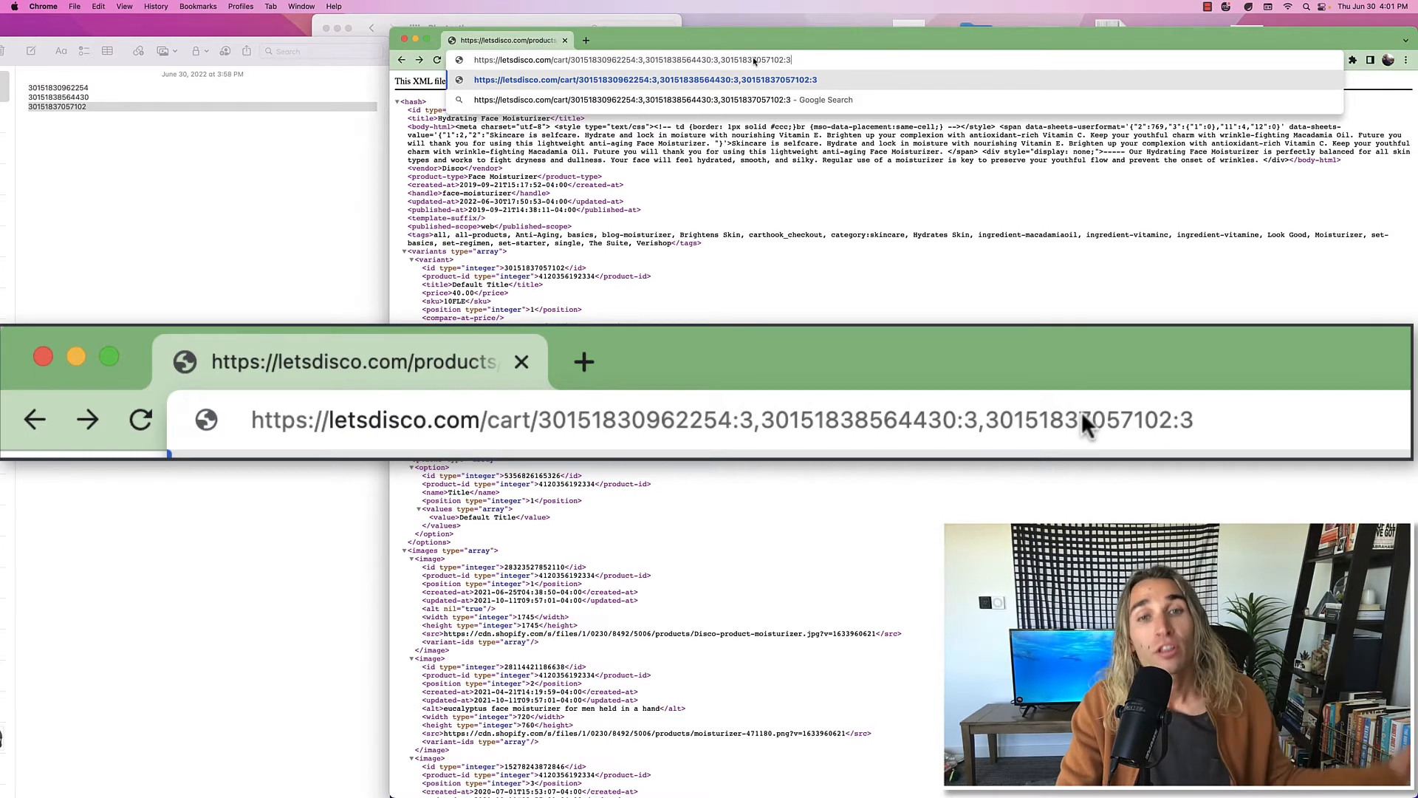
key(Return)
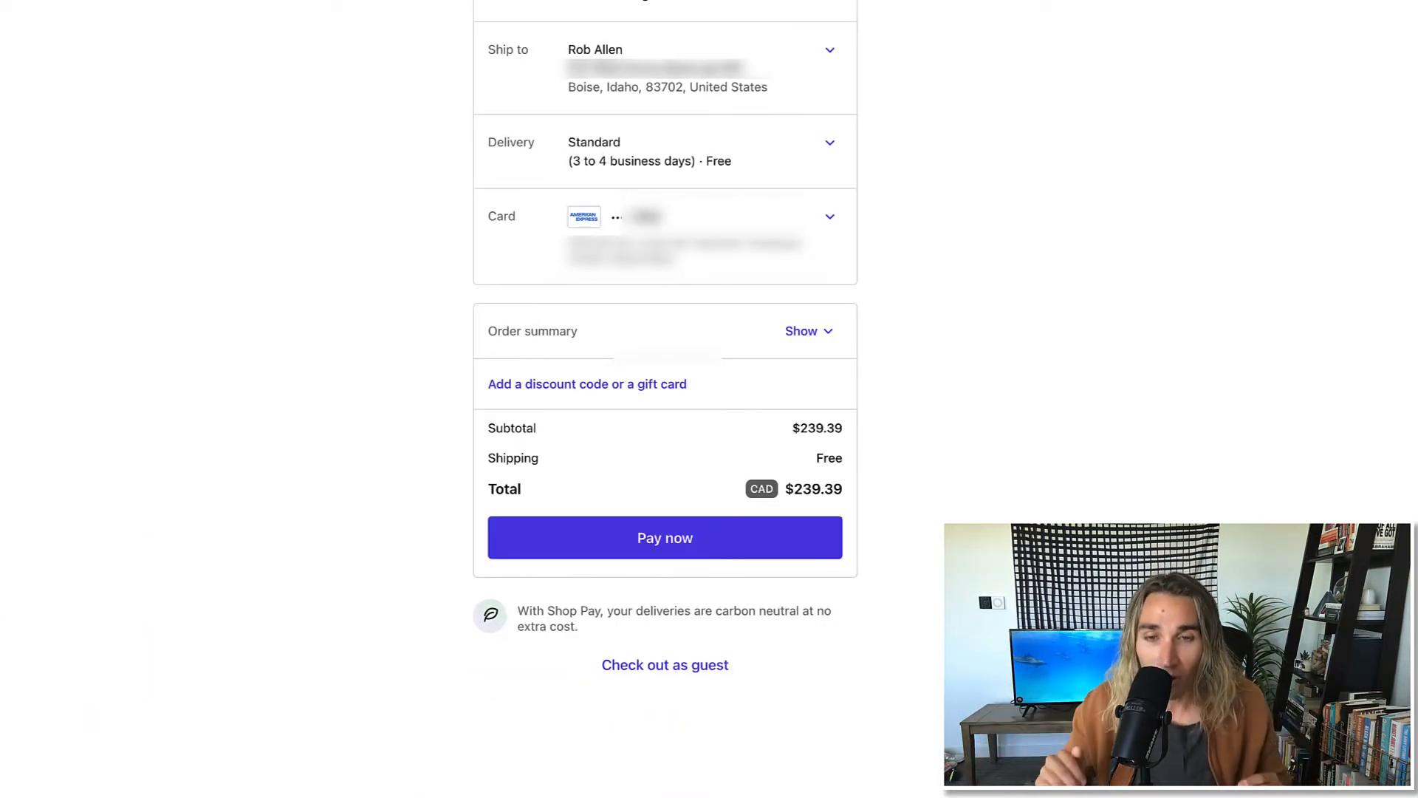
Expand the checkout order summary to show the three products.
click(826, 335)
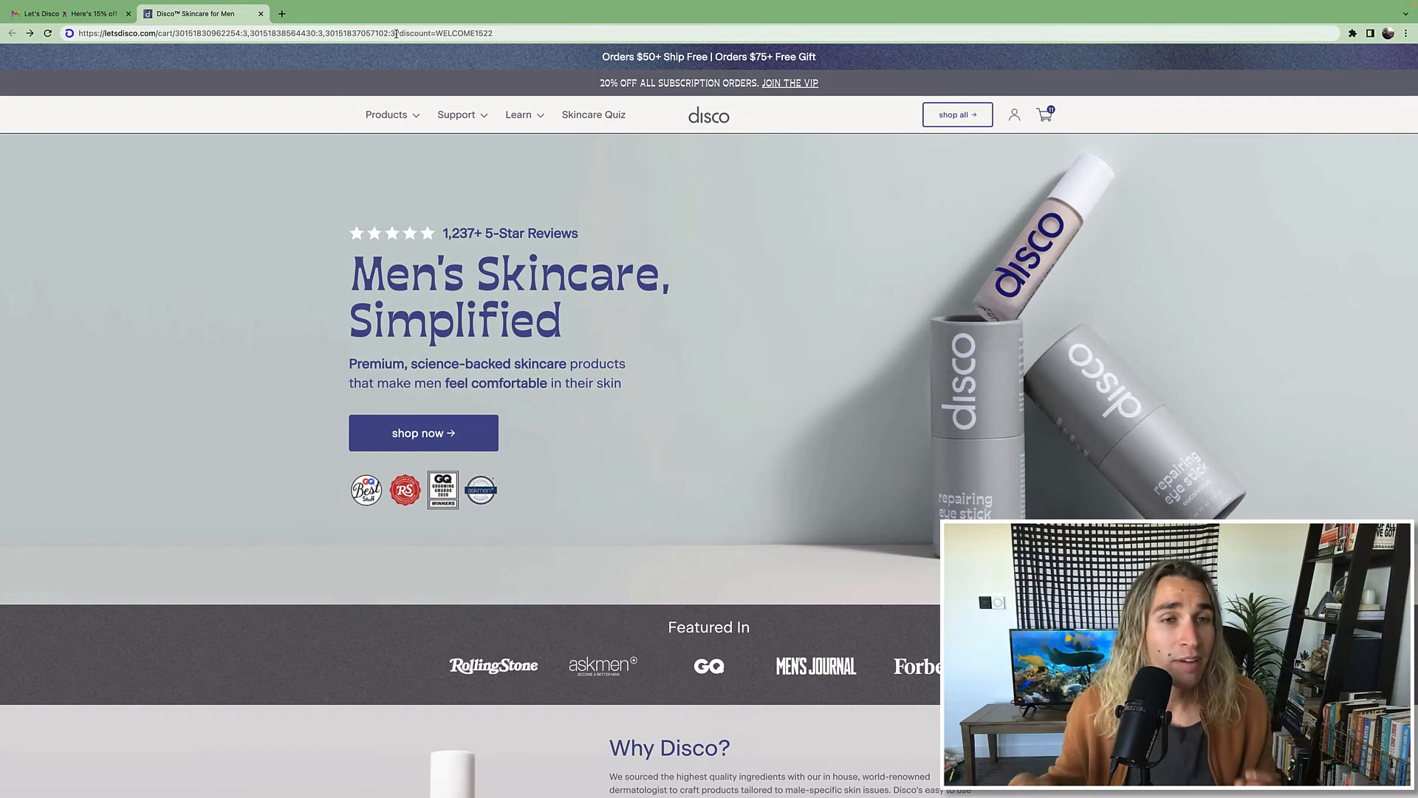
double_click(397, 34)
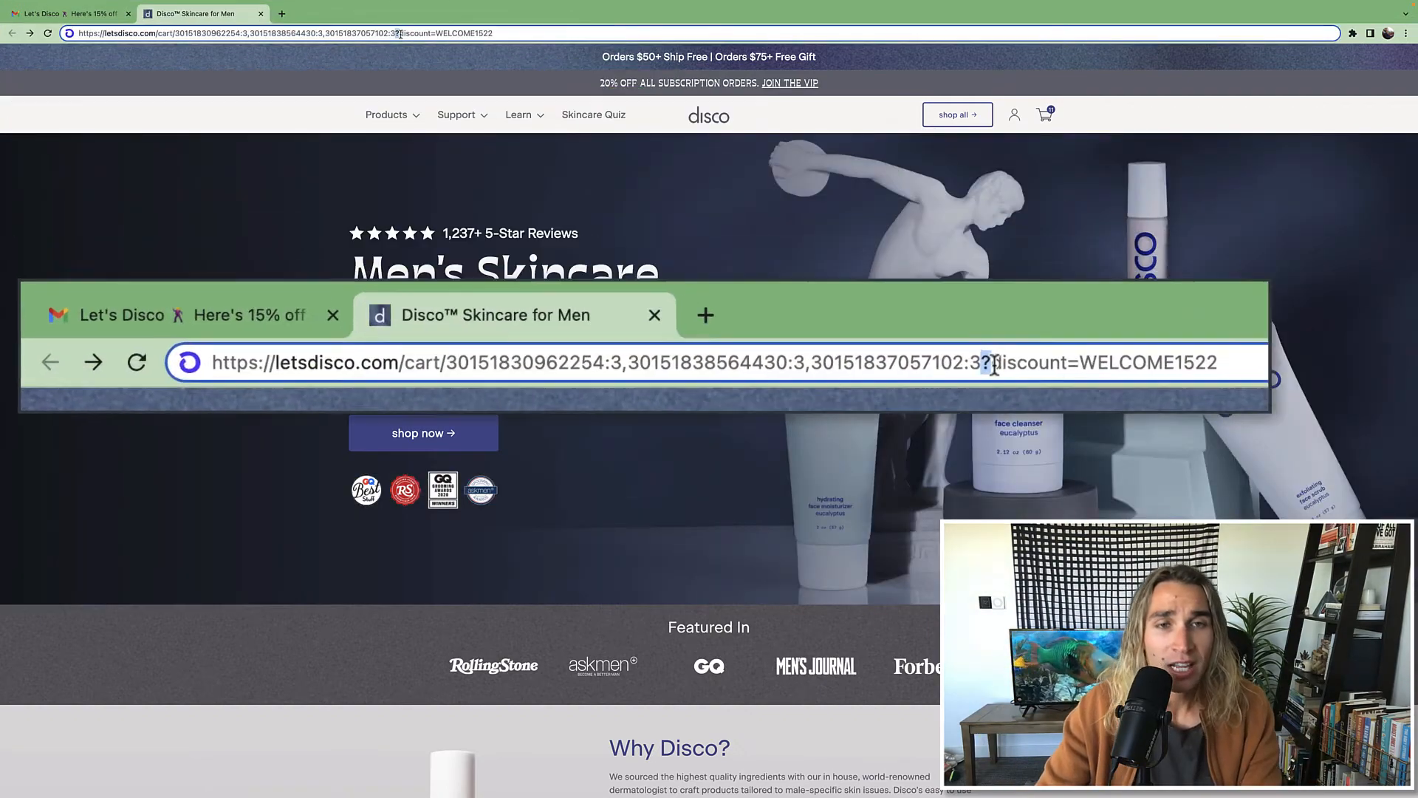